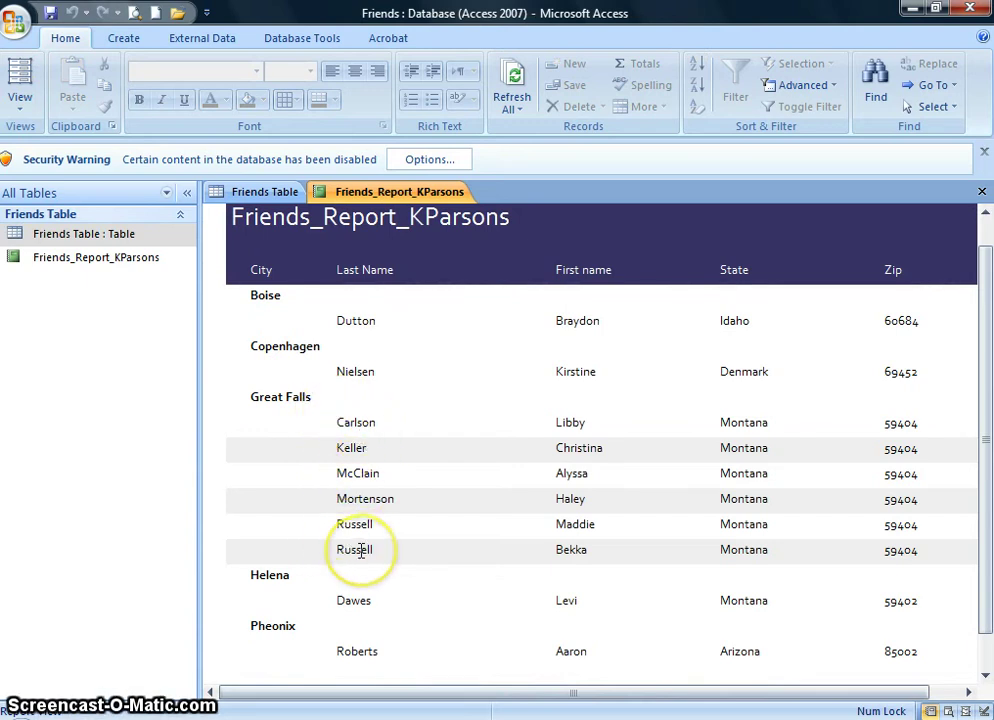
- Review the Friends report and the Friends Table, ending in the table's empty new-record row
left_click_drag(425, 698, 518, 695)
left_click_drag(420, 690, 391, 683)
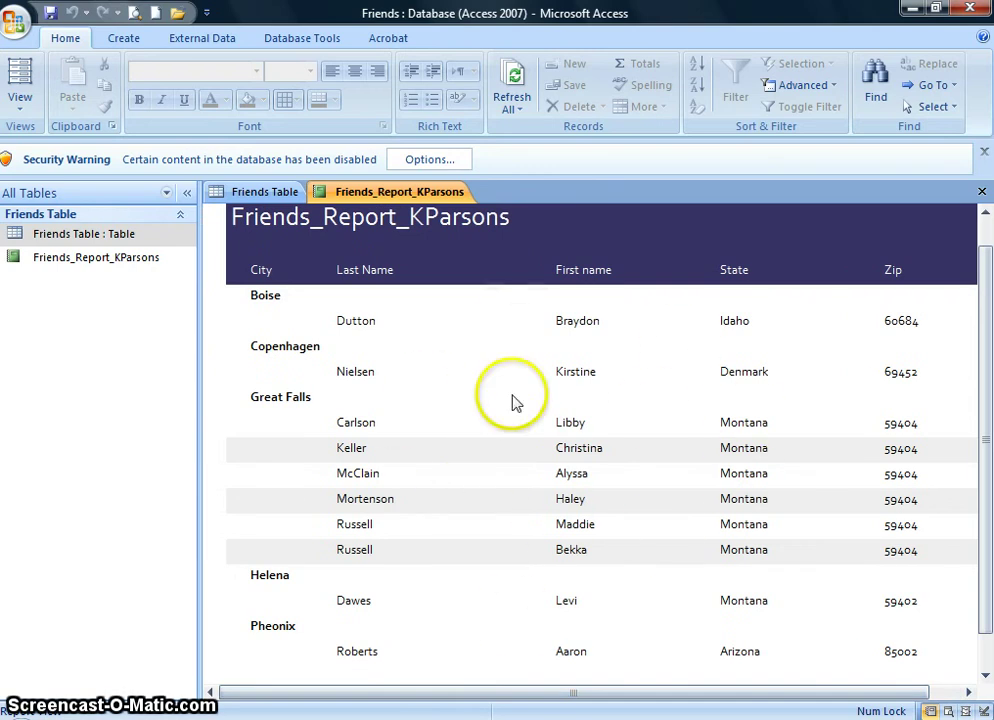
left_click(262, 192)
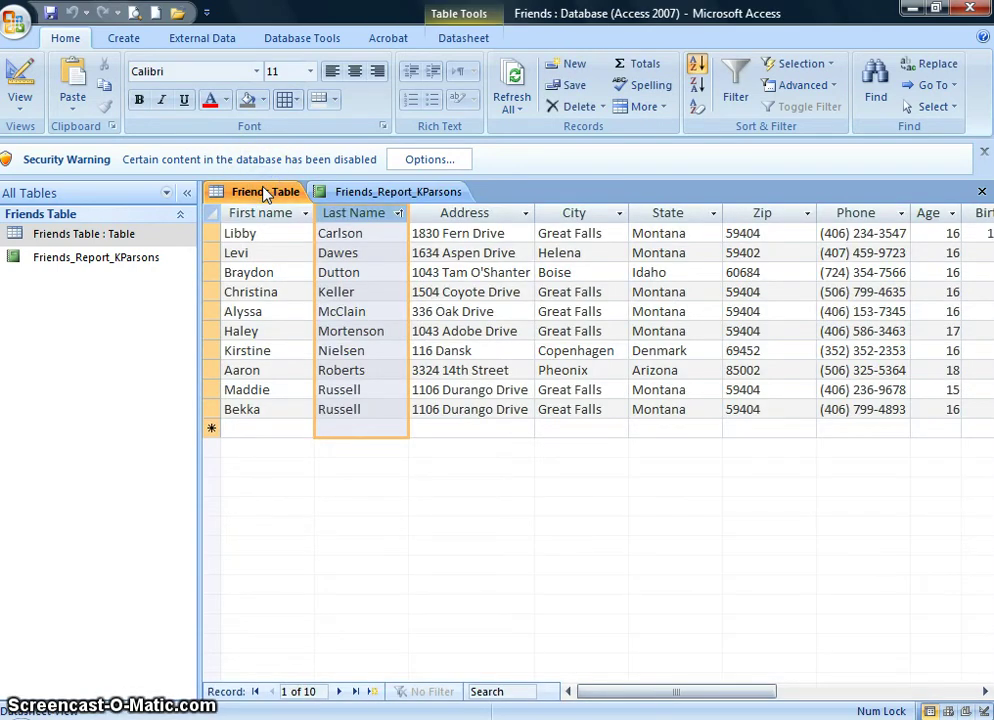
left_click(78, 259)
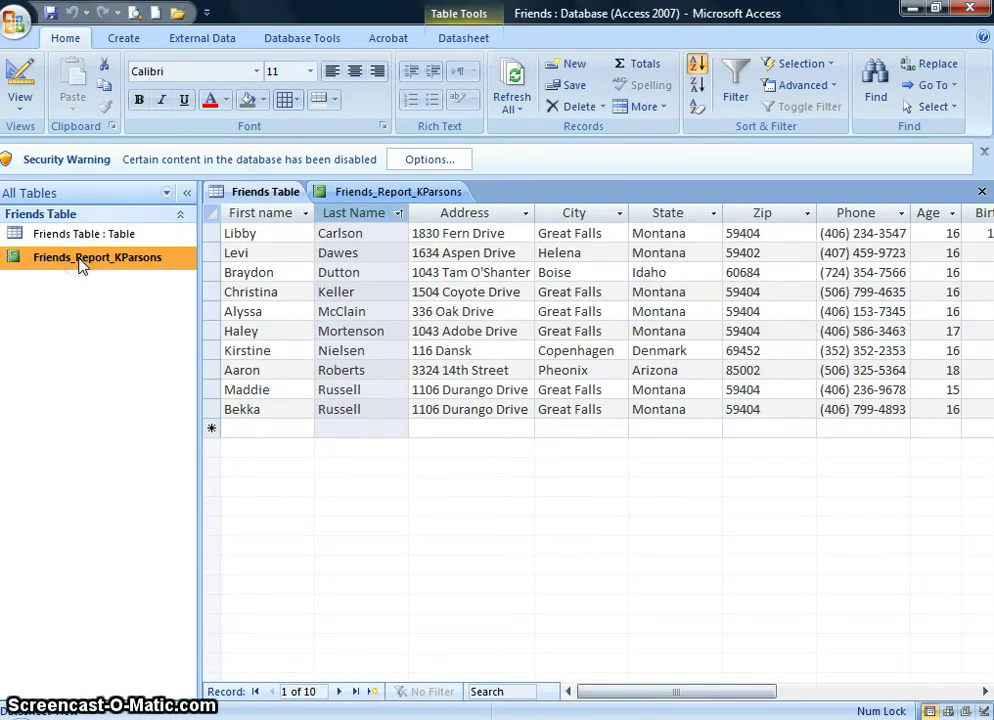
double_click(82, 261)
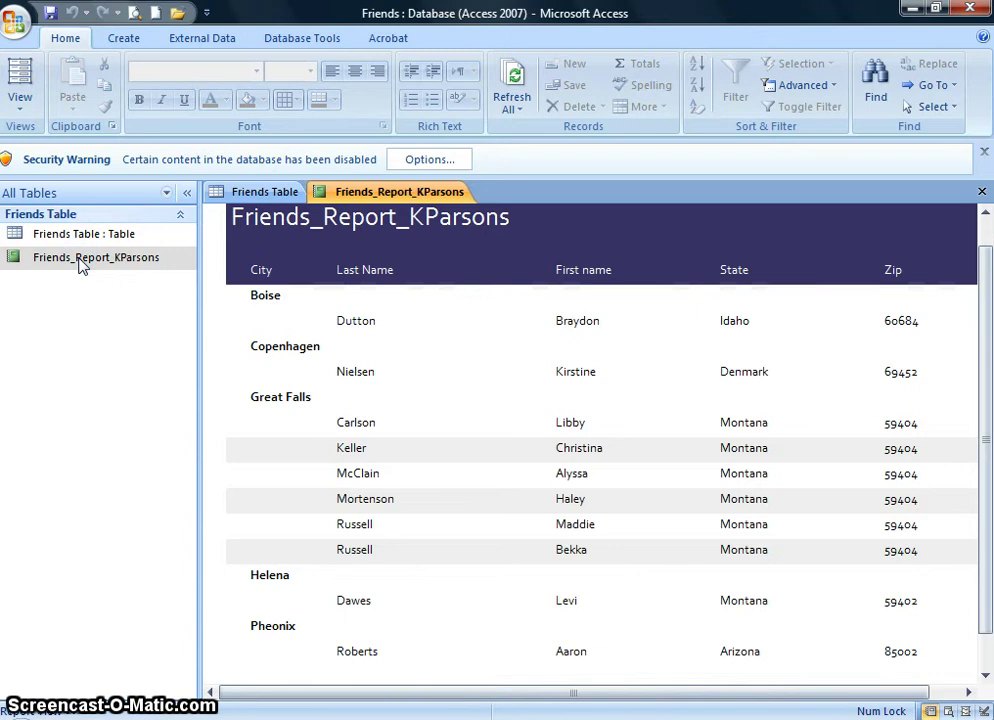
left_click(262, 194)
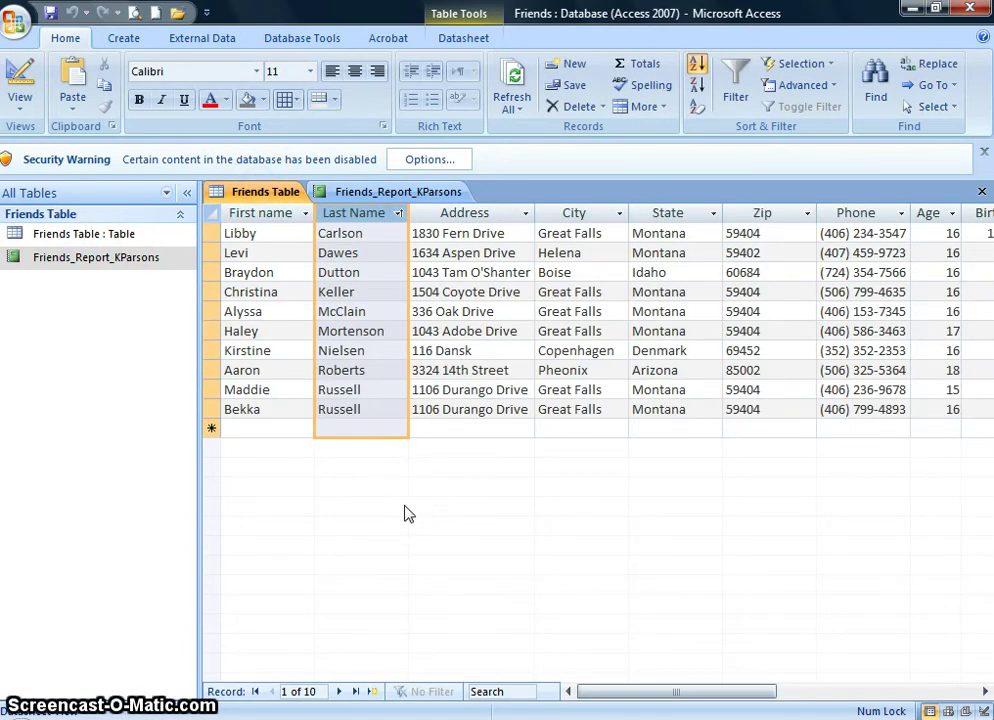
left_click(295, 428)
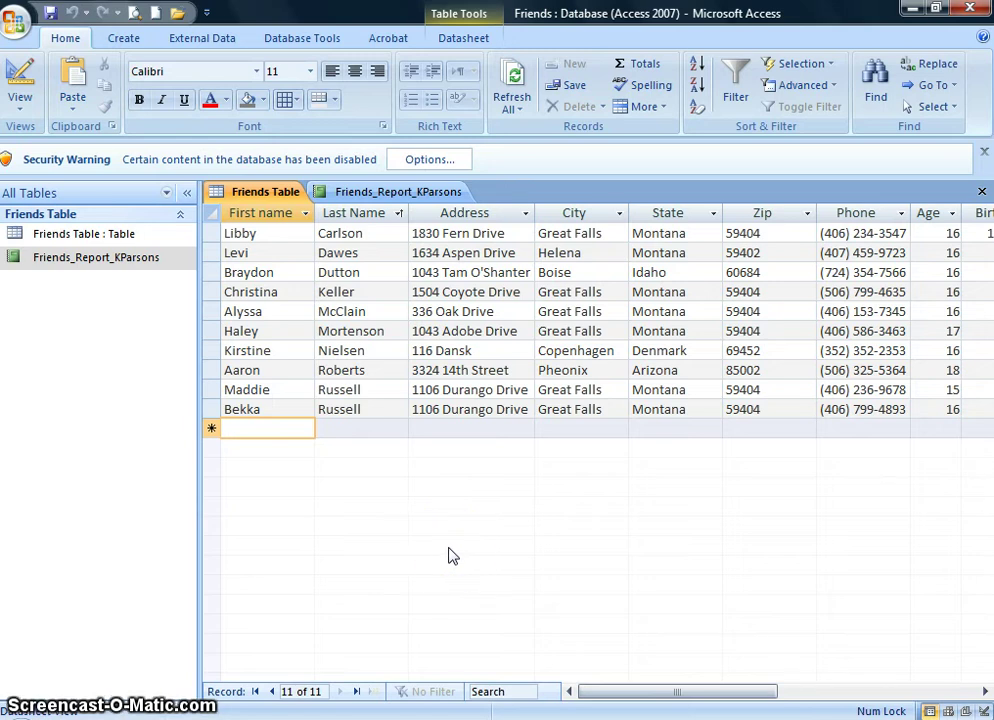
- Start the Form Wizard on the Friends Table and include the First name, Last Name and Birthday fields
left_click(125, 39)
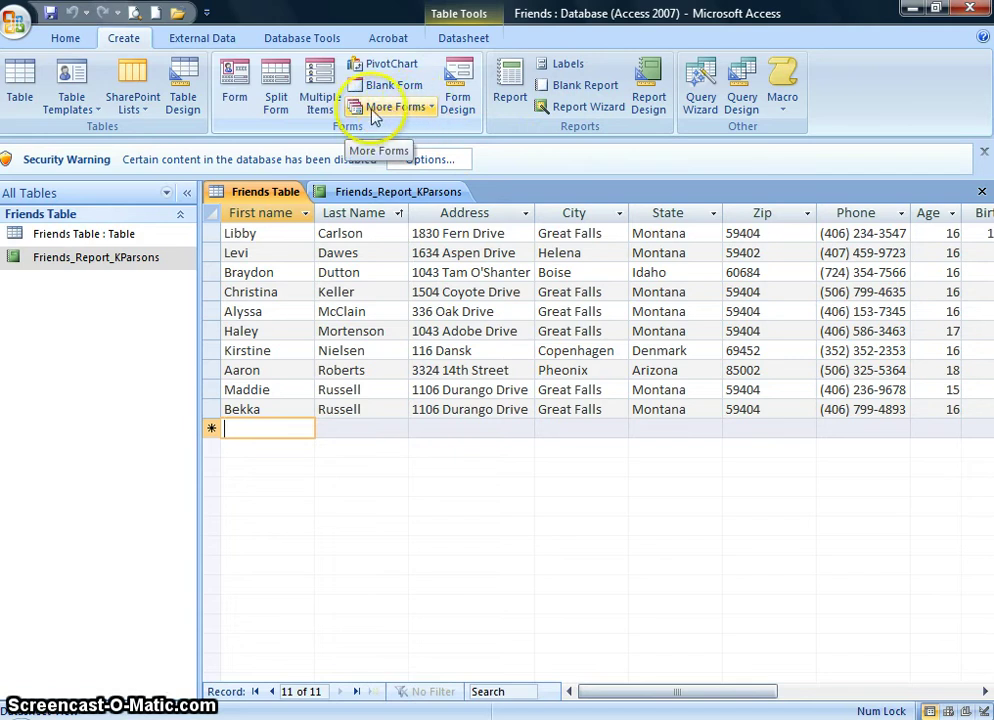
left_click(432, 108)
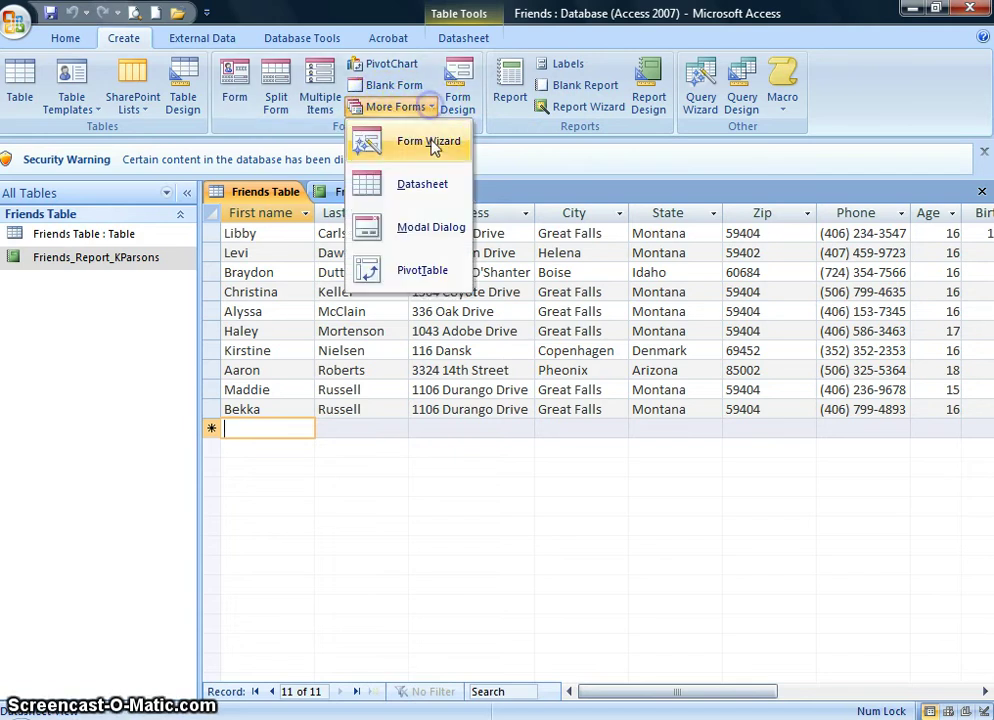
left_click(432, 144)
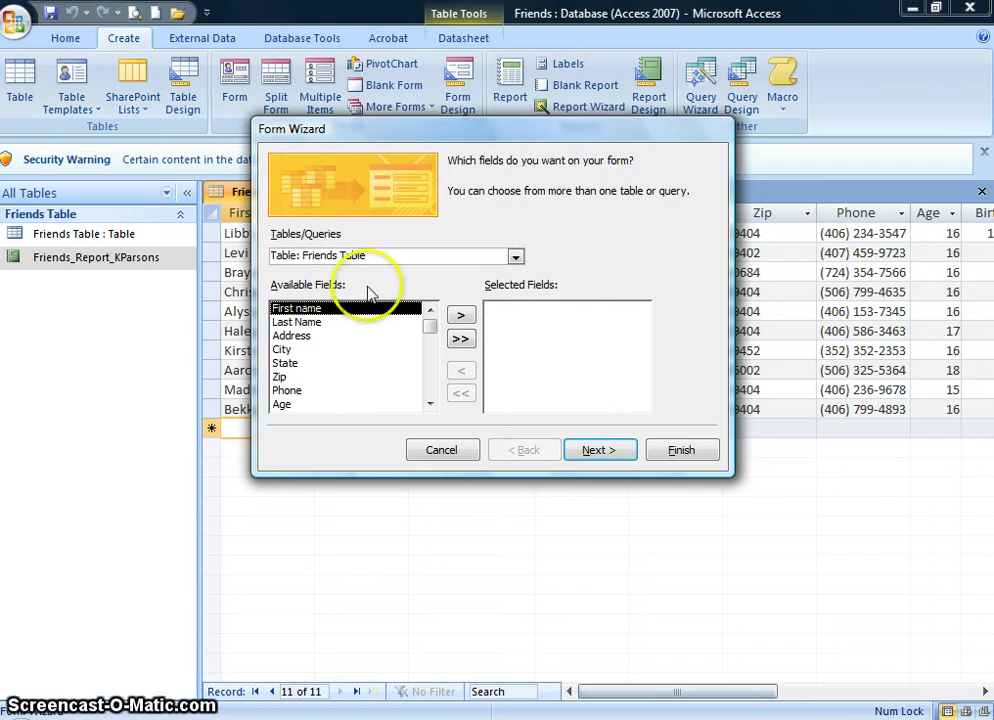
double_click(310, 311)
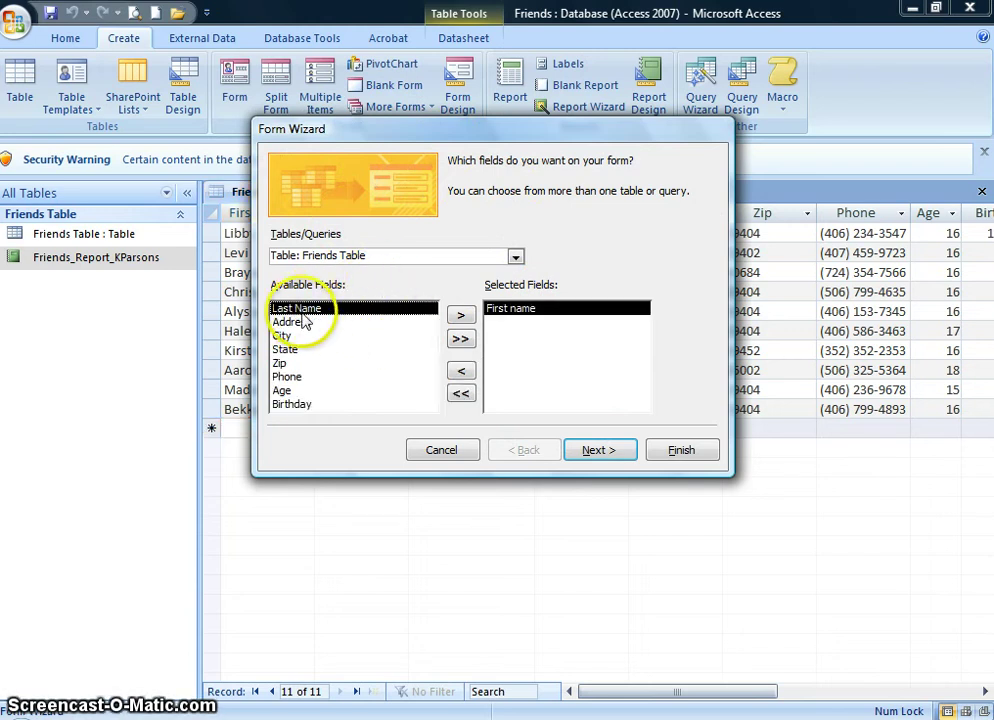
double_click(303, 310)
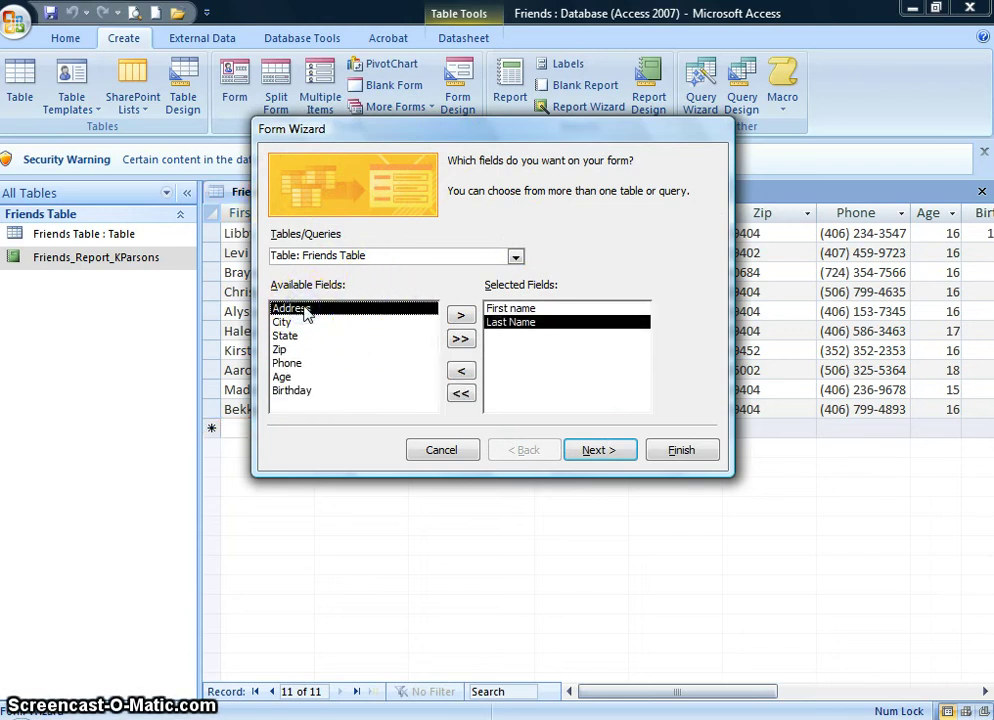
double_click(304, 393)
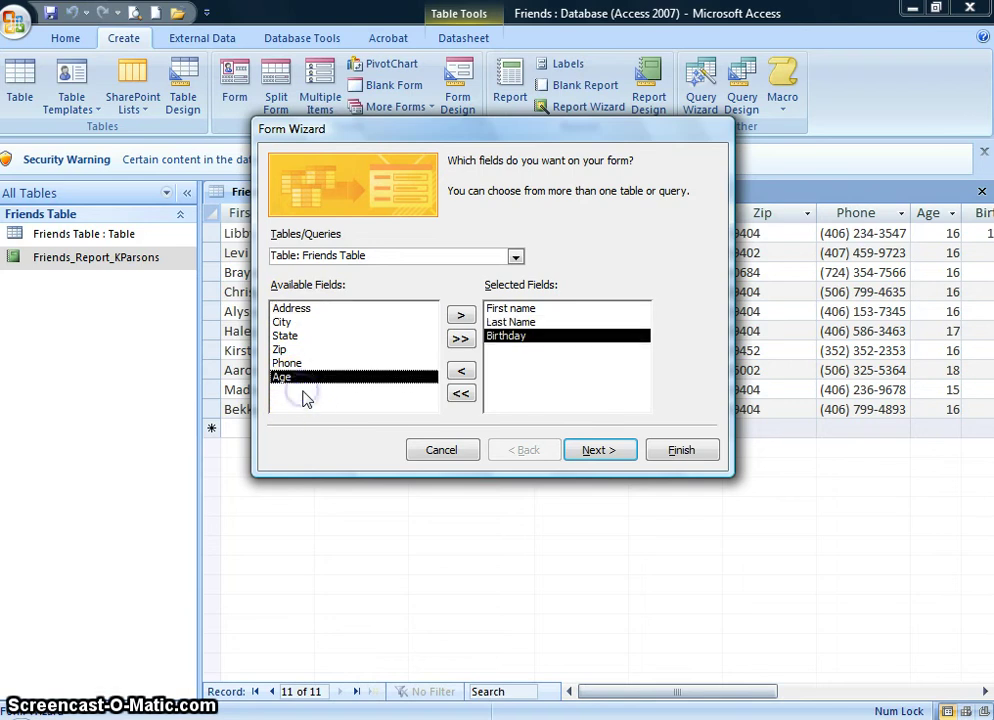
left_click(598, 451)
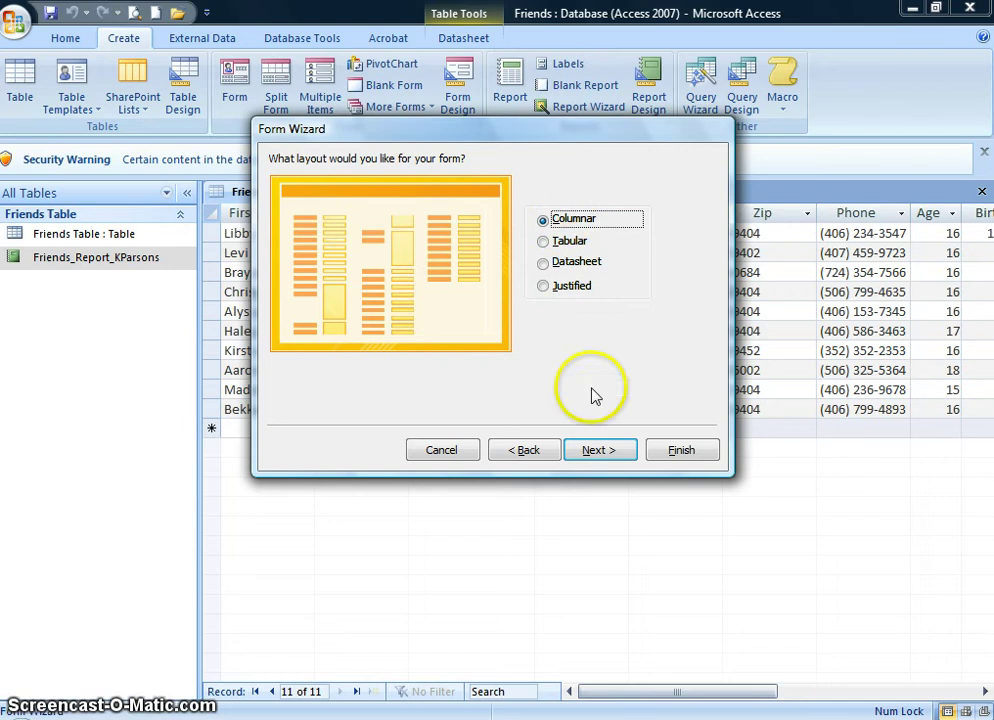
- Keep the Columnar layout for the form and choose the Median style
left_click(597, 450)
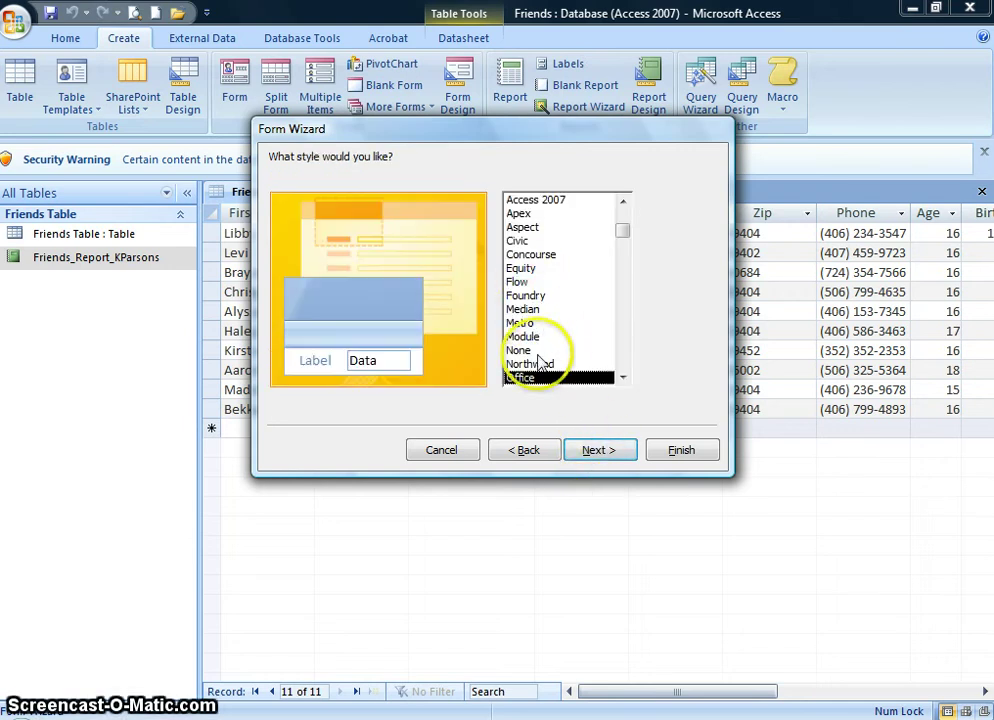
left_click(530, 296)
left_click(522, 309)
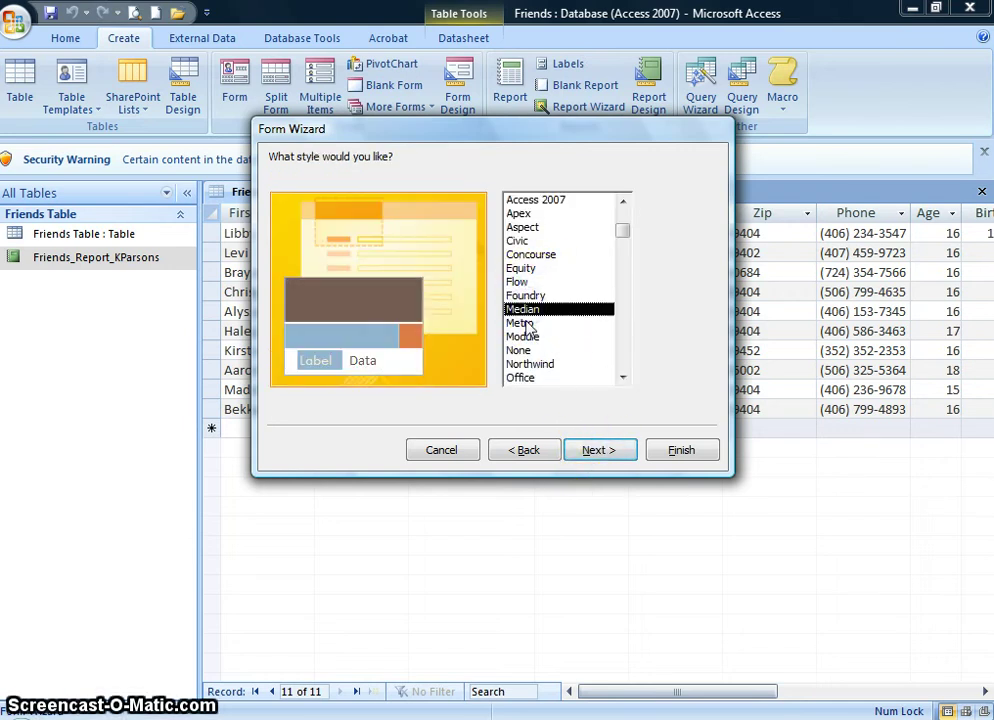
- Title the form Friends_Form_ followed by the author's initial and surname, and finish the wizard with the form open for viewing
left_click(596, 451)
left_click(484, 182)
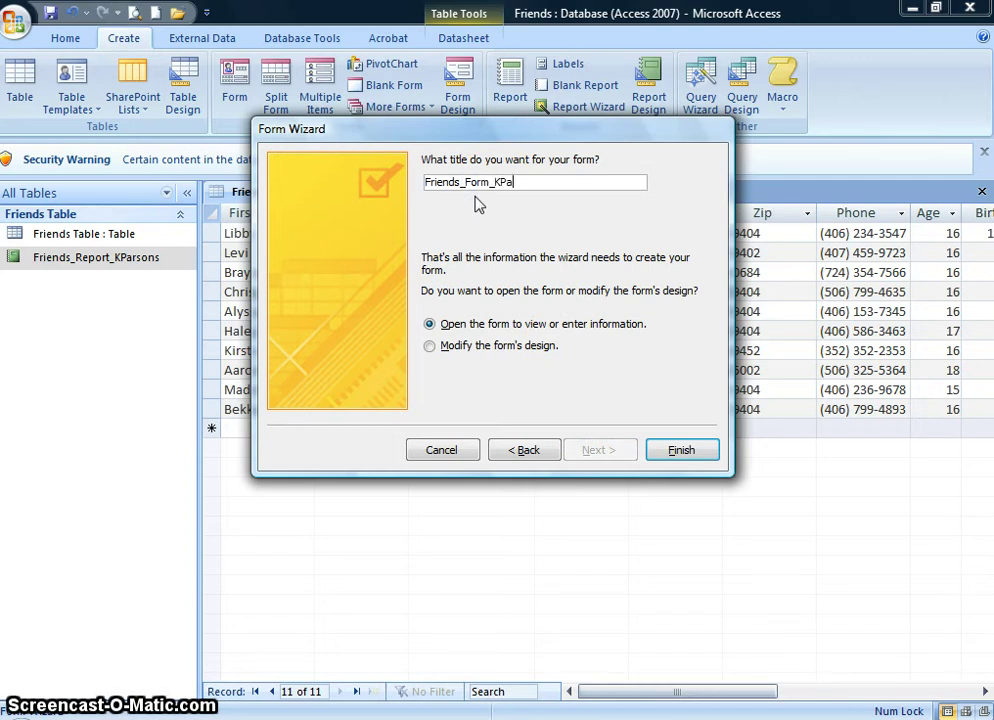
left_click(679, 450)
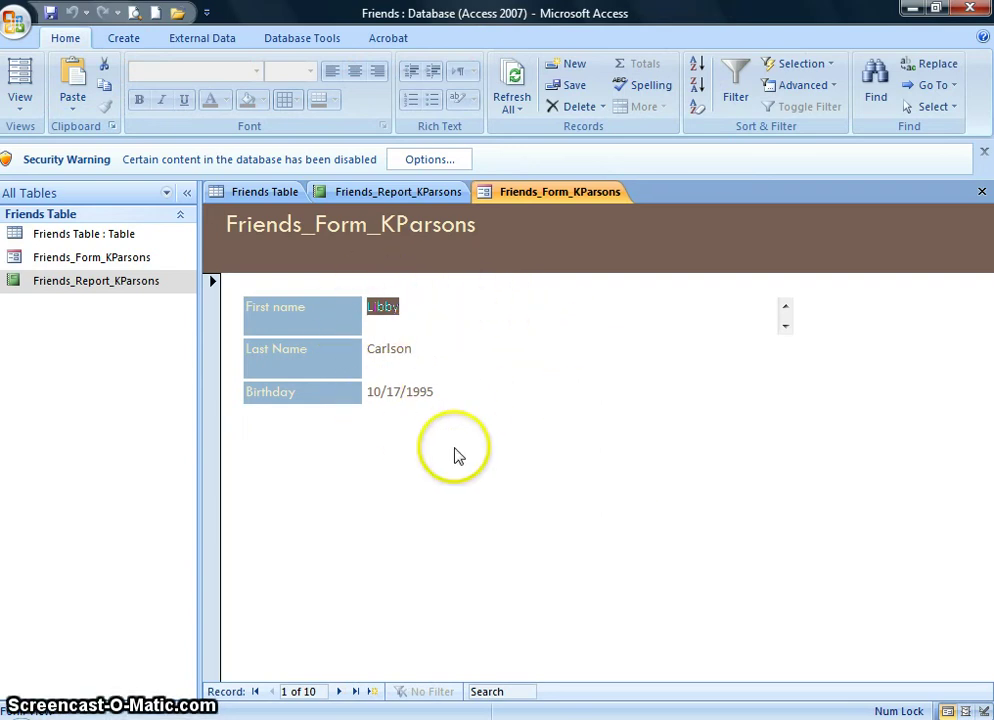
- Browse the new form's records one by one, visit the last and first records, and stop on the fourth
left_click(340, 692)
left_click(340, 692)
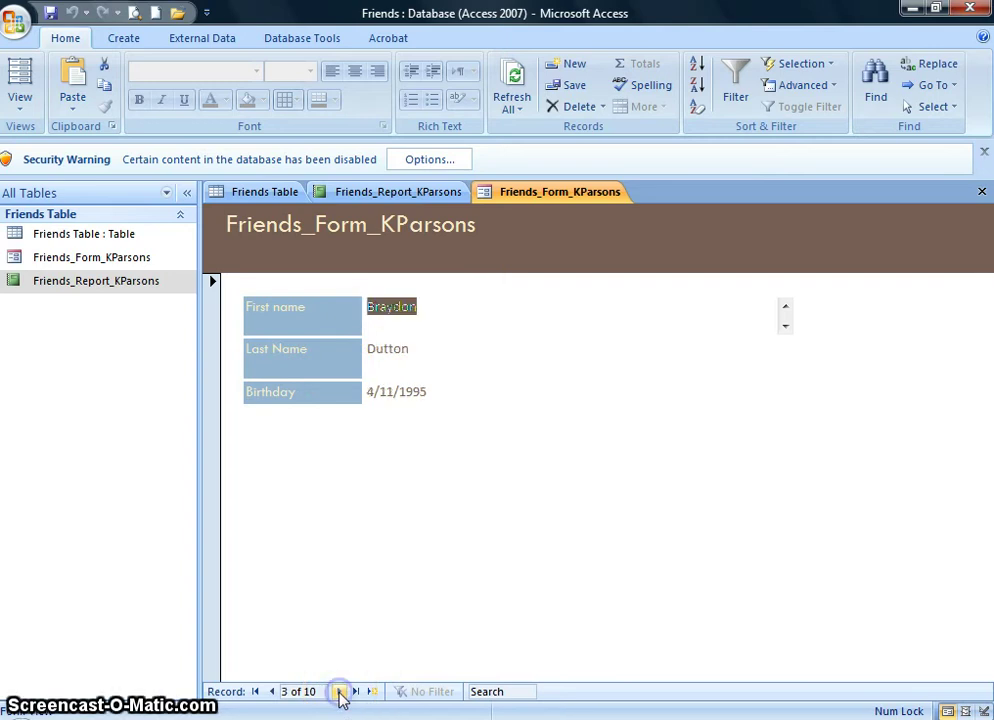
left_click(340, 692)
left_click(340, 692)
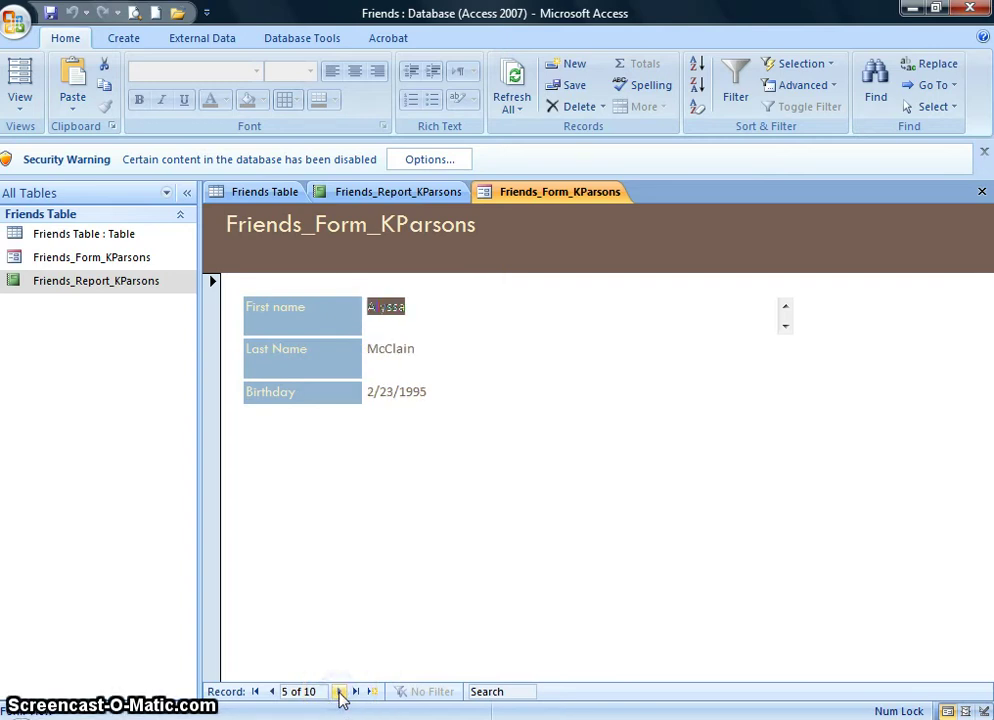
left_click(354, 692)
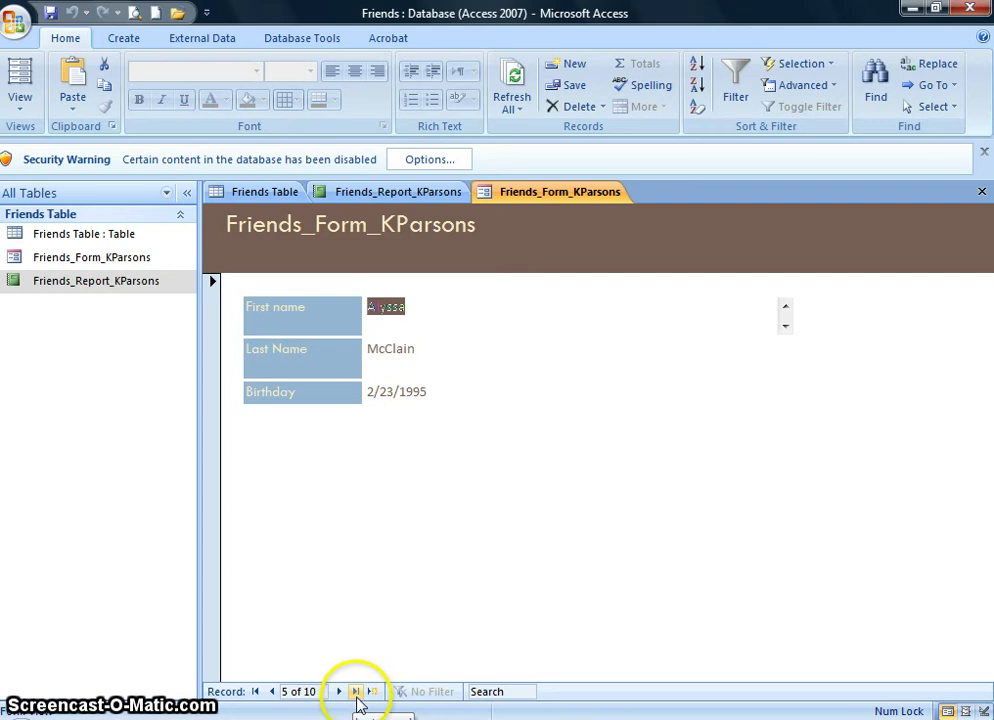
left_click(357, 692)
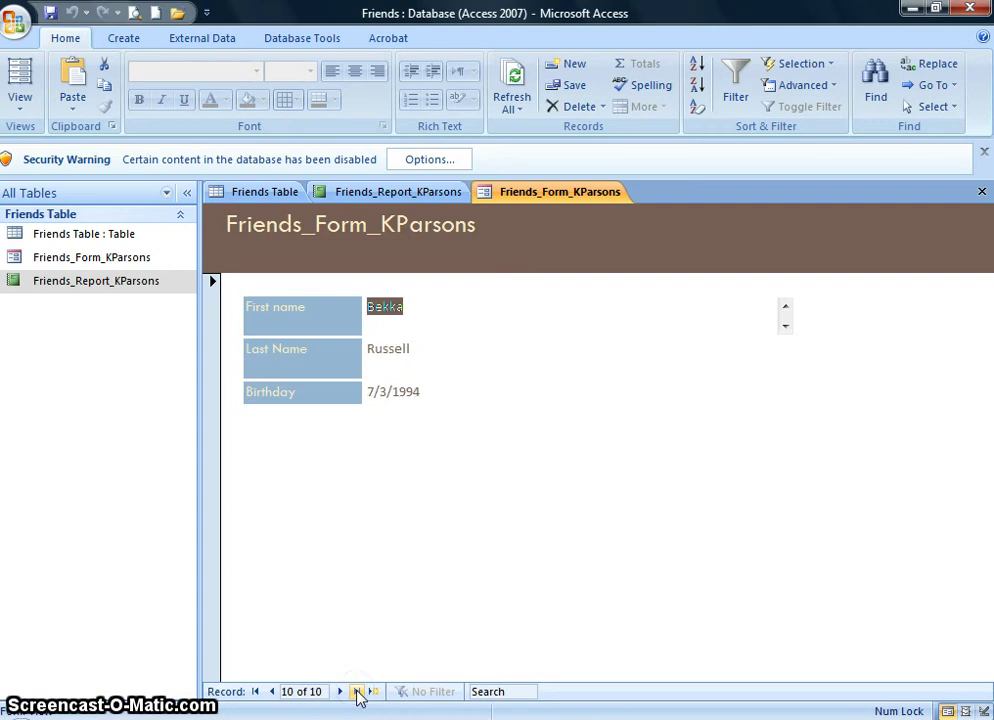
left_click(256, 692)
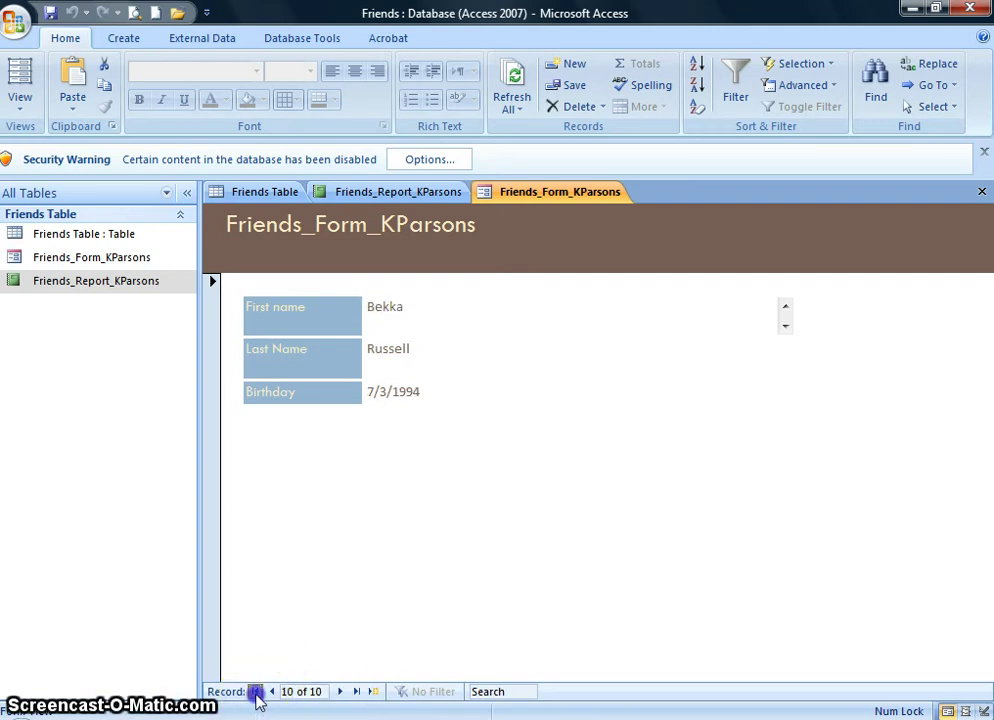
left_click(339, 692)
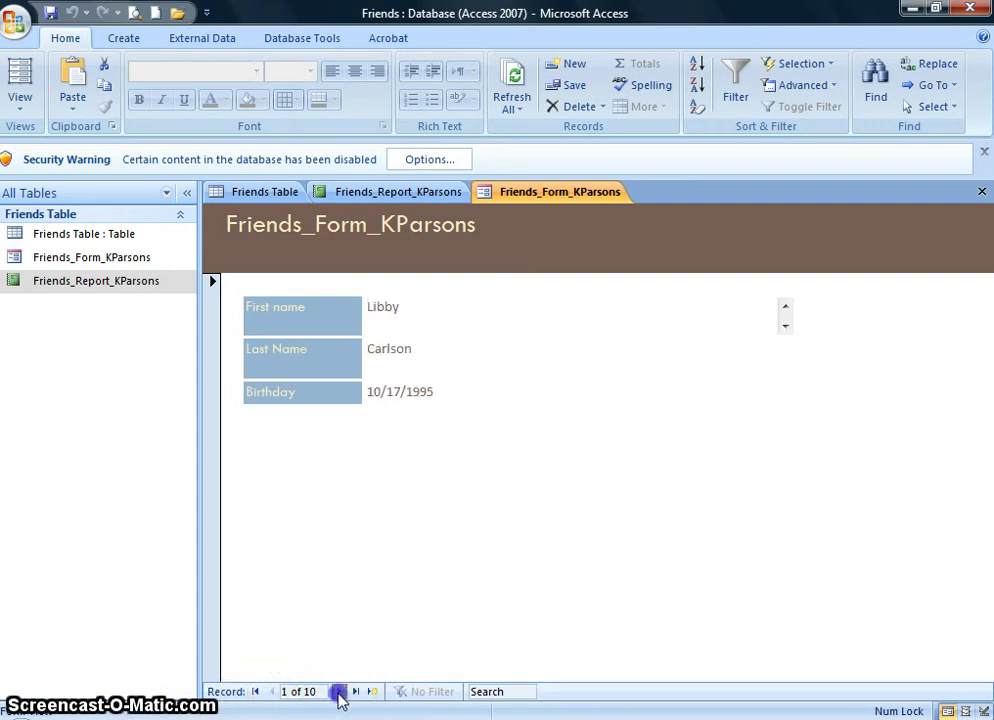
left_click(339, 692)
left_click(339, 692)
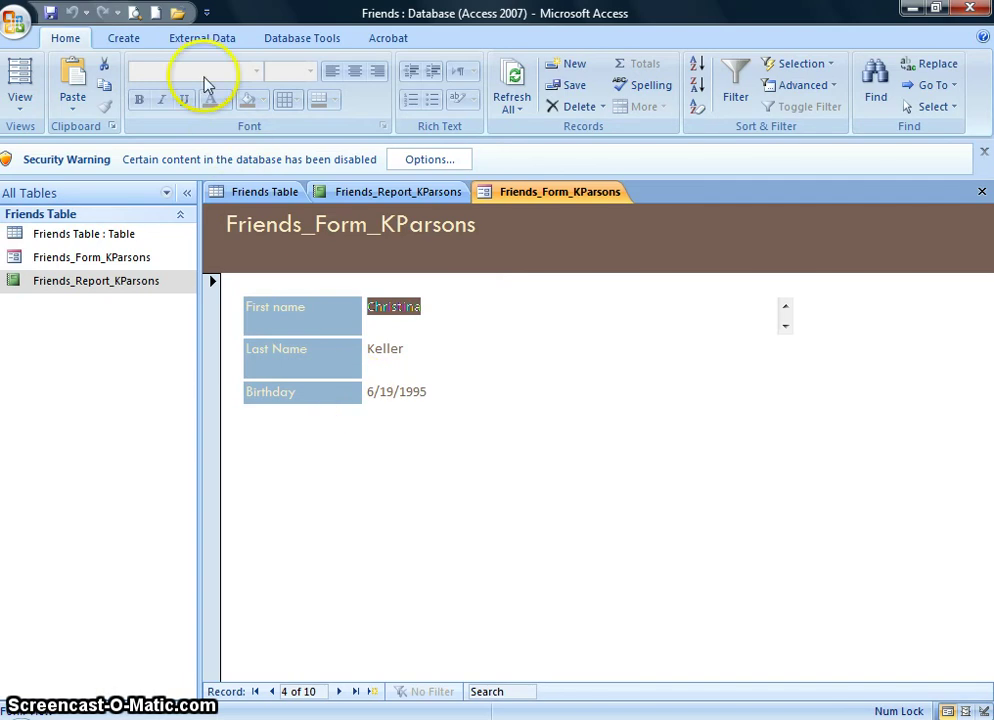
- Set the form's print range to Selected Record(s), and cancel without printing
left_click(20, 28)
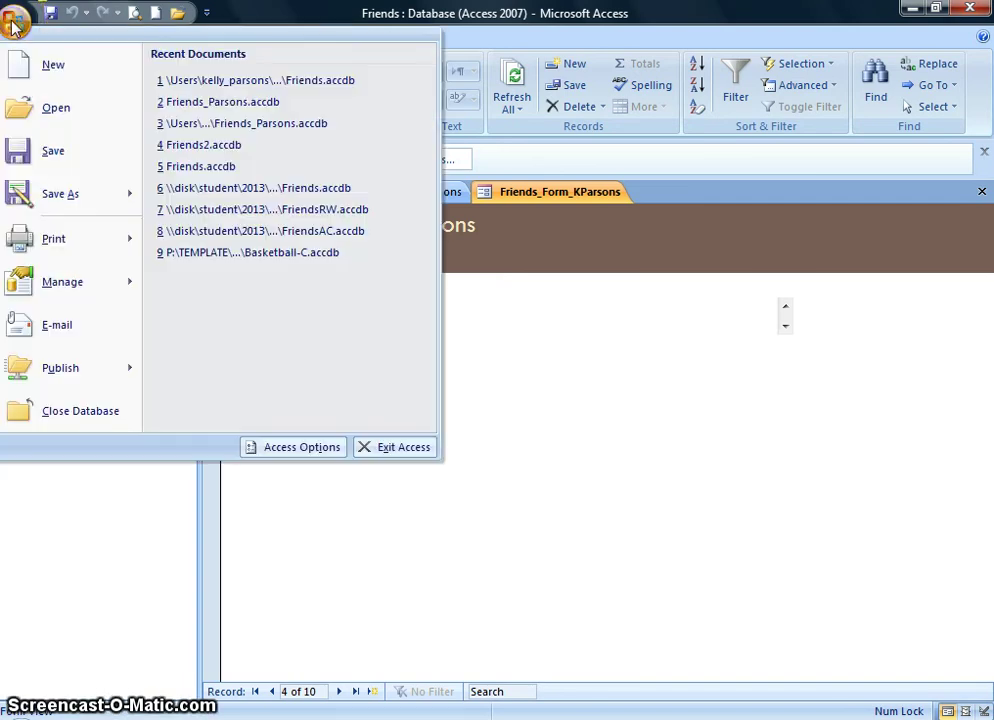
mouse_move(62, 248)
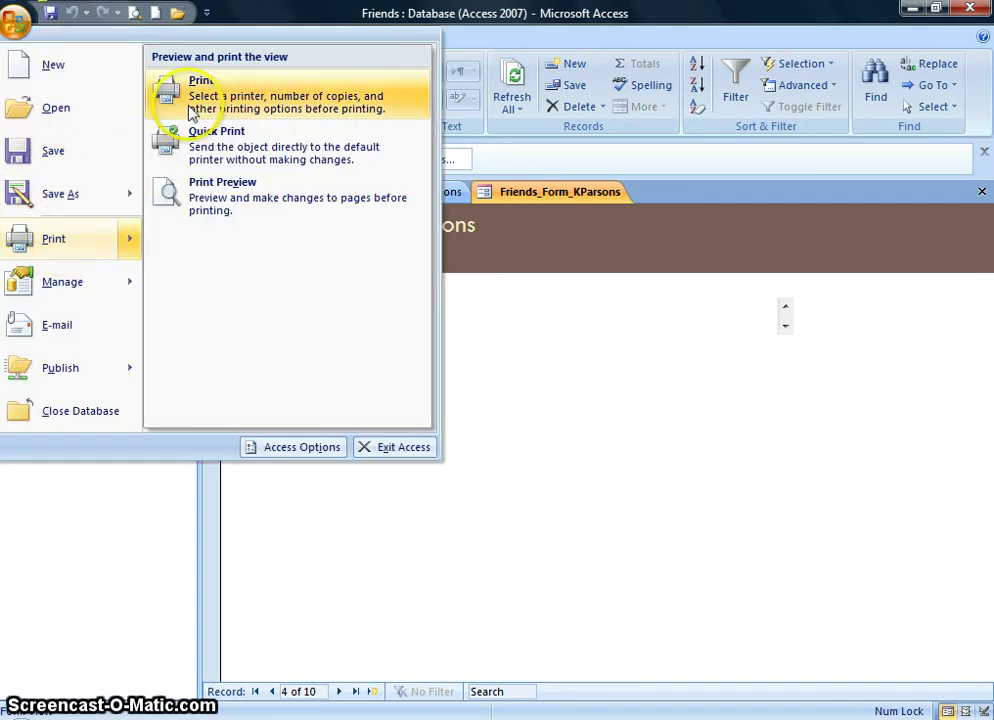
left_click(165, 92)
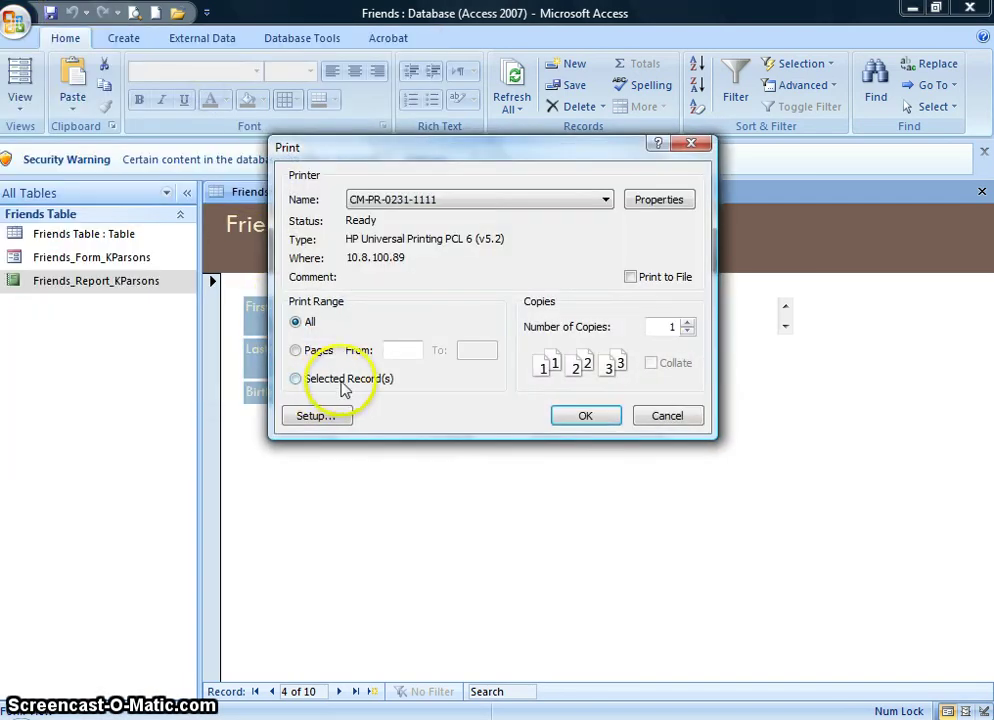
left_click(297, 379)
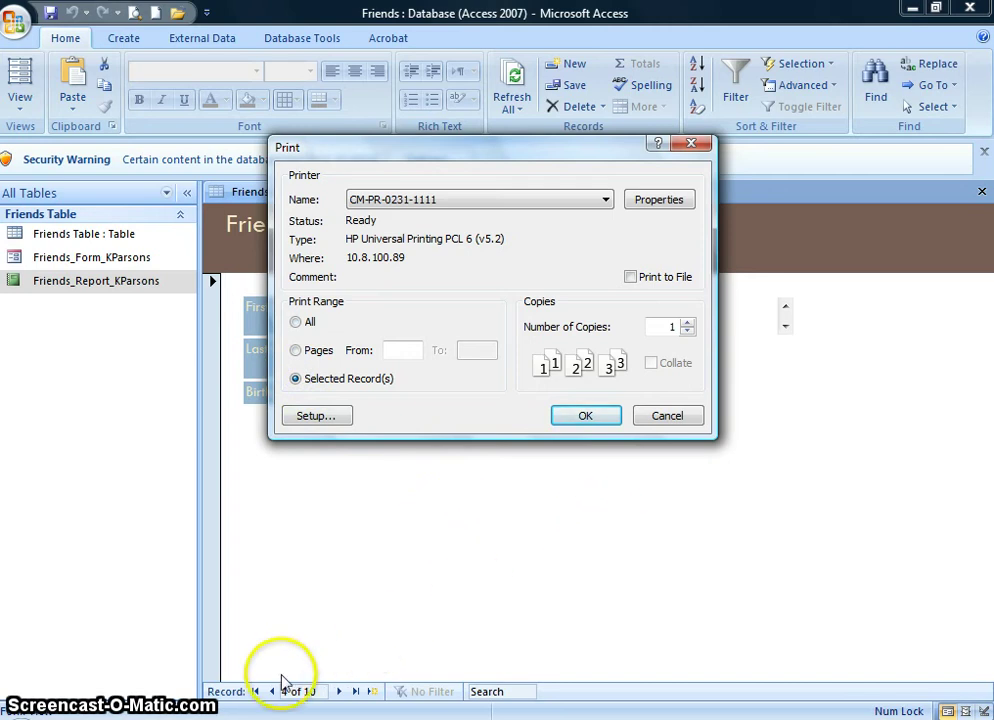
left_click(660, 416)
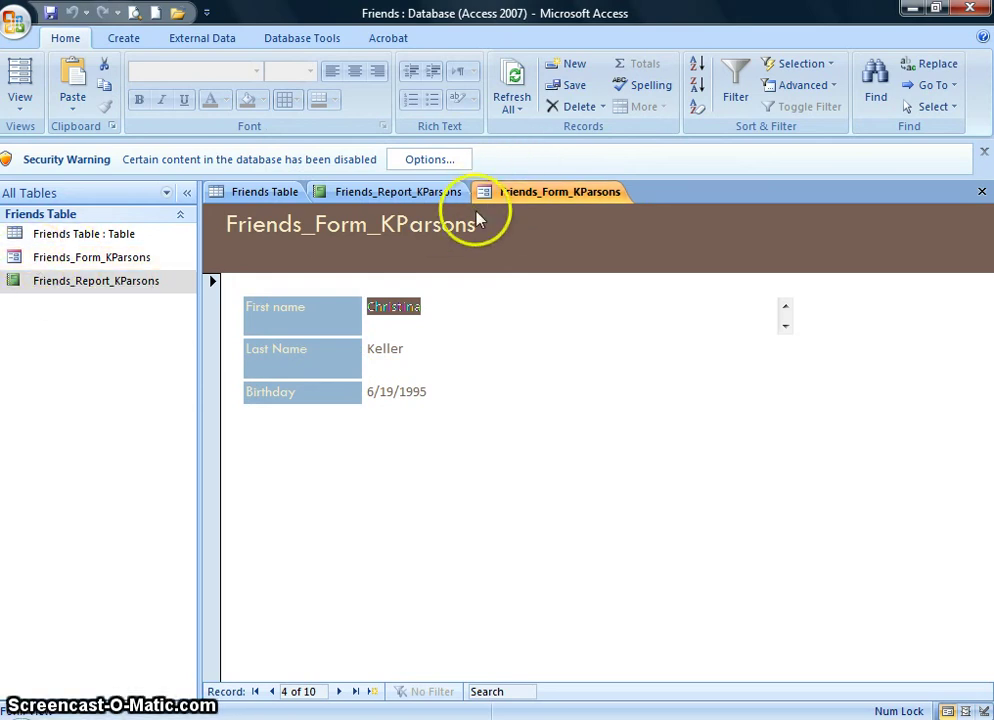
- Open the Friends Table in Design View as read-only
left_click(255, 192)
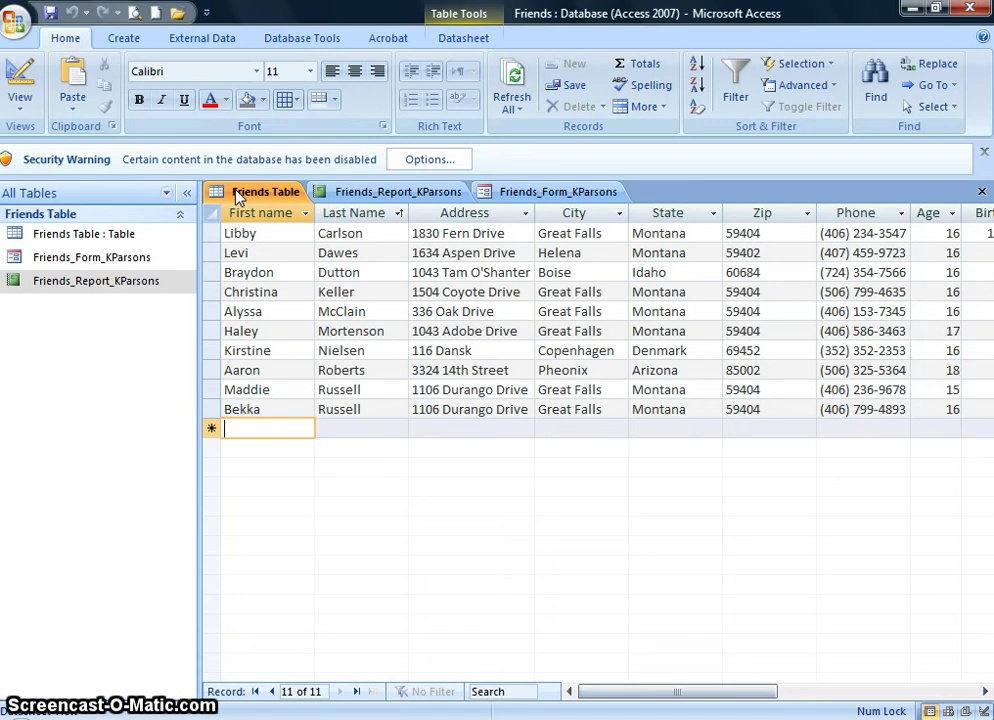
left_click(250, 192)
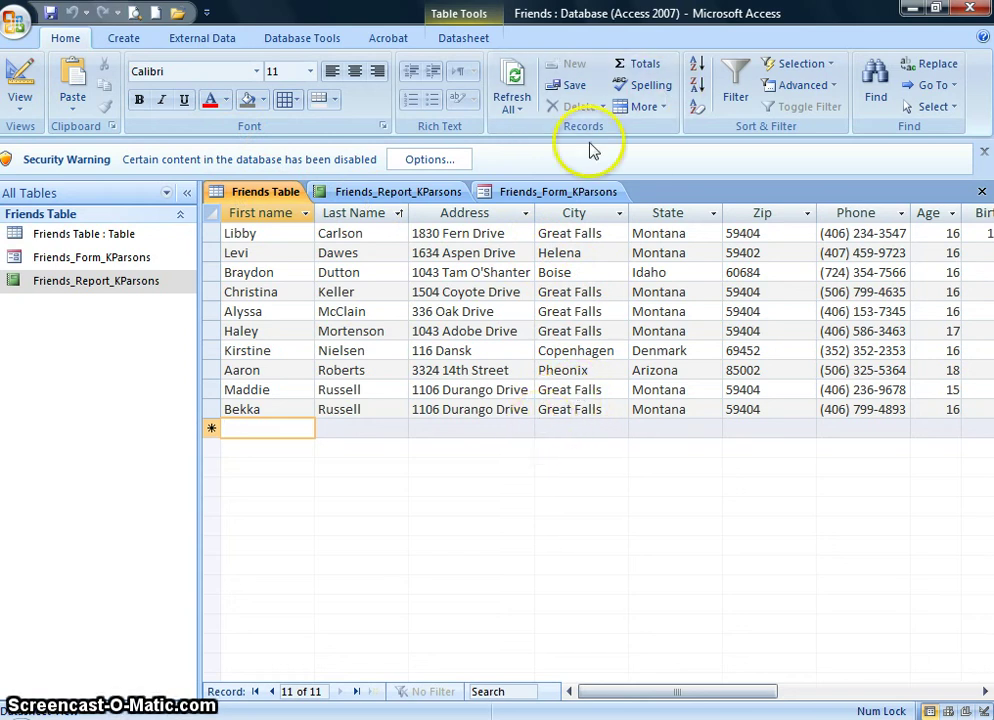
left_click(20, 100)
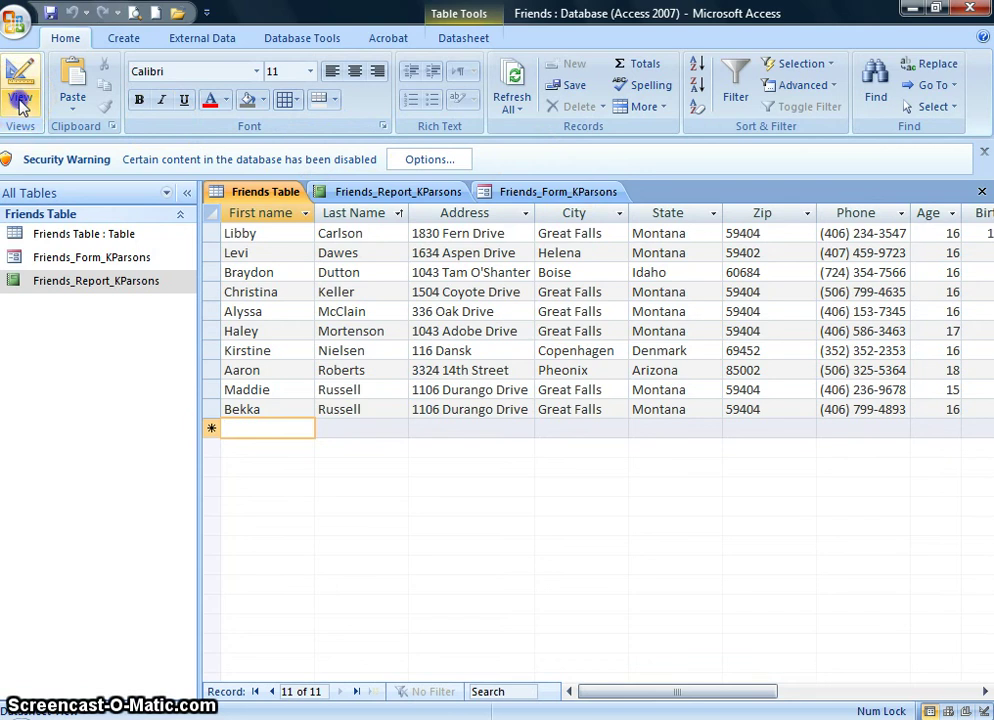
left_click(45, 272)
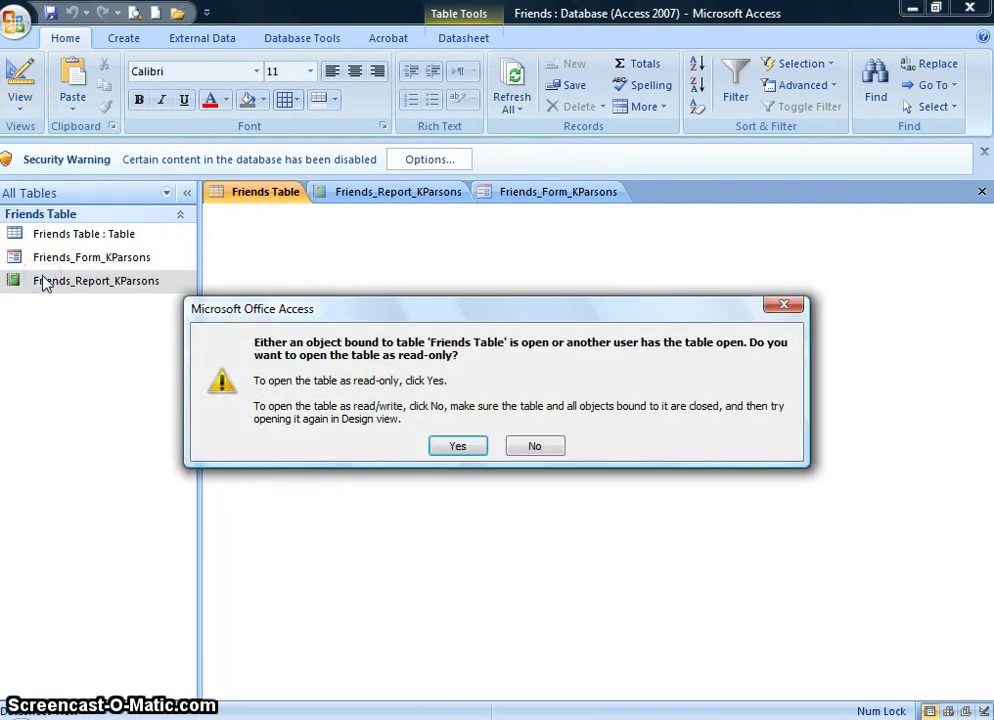
left_click(458, 447)
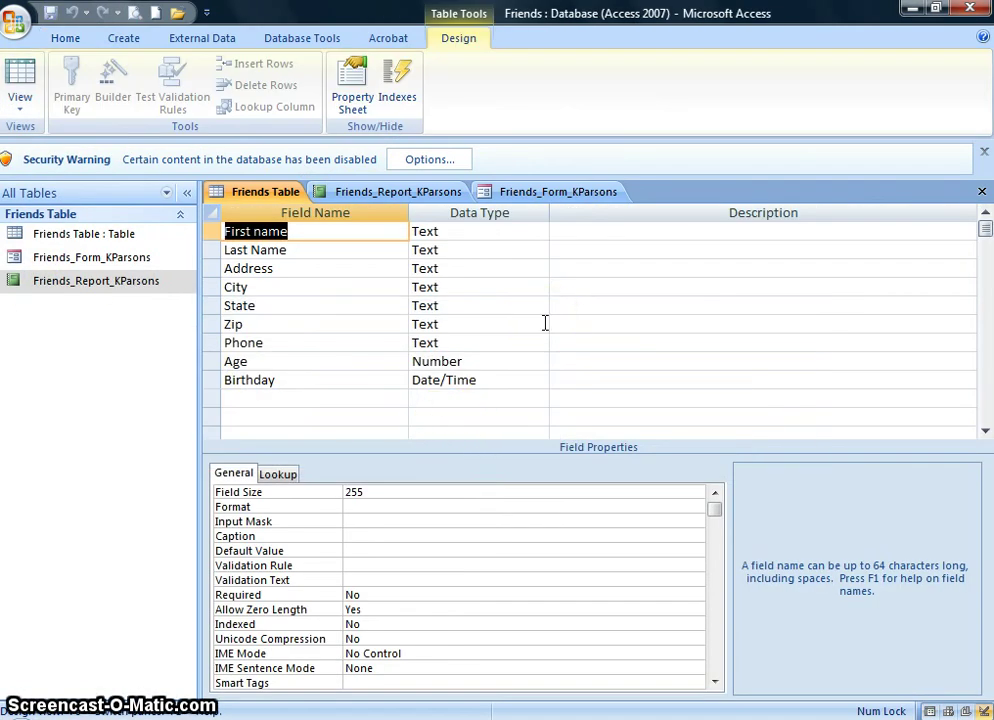
- Create a new query in Design View and add the Friends Table as its source
left_click(123, 42)
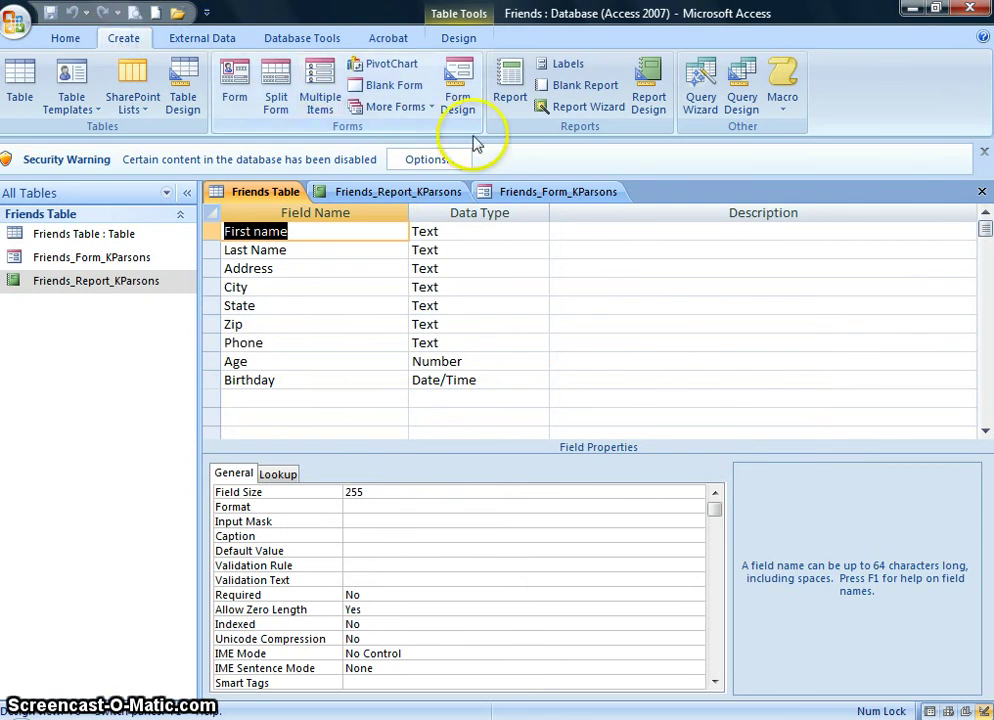
left_click(741, 98)
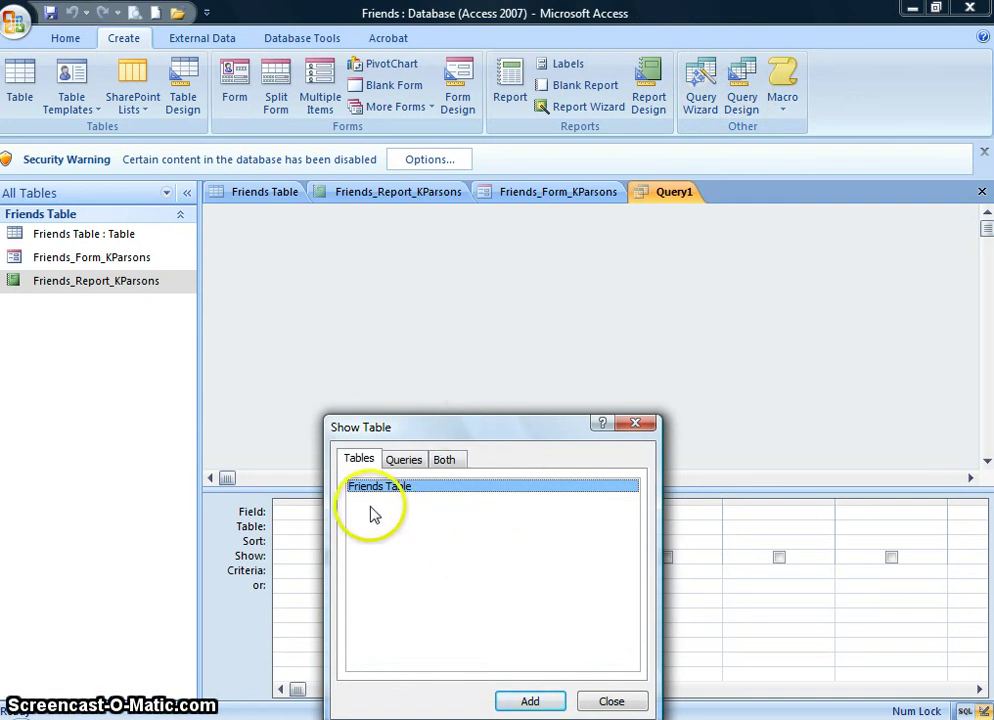
left_click(531, 702)
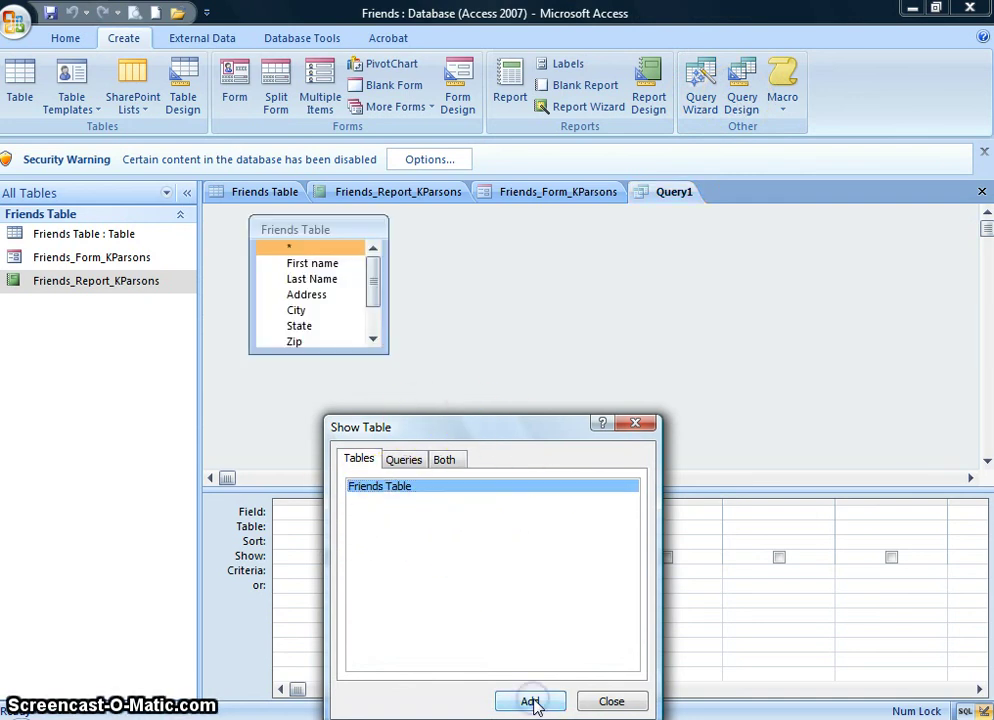
left_click(610, 702)
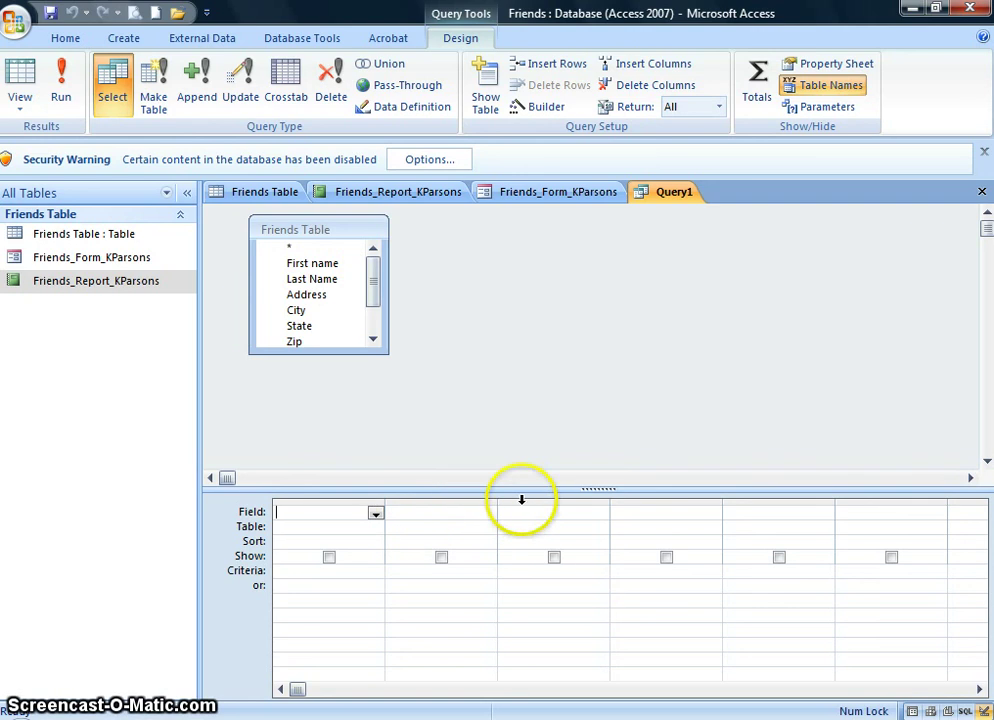
- Add the Last Name, First name and City fields to the query grid, in that order
left_click(280, 511)
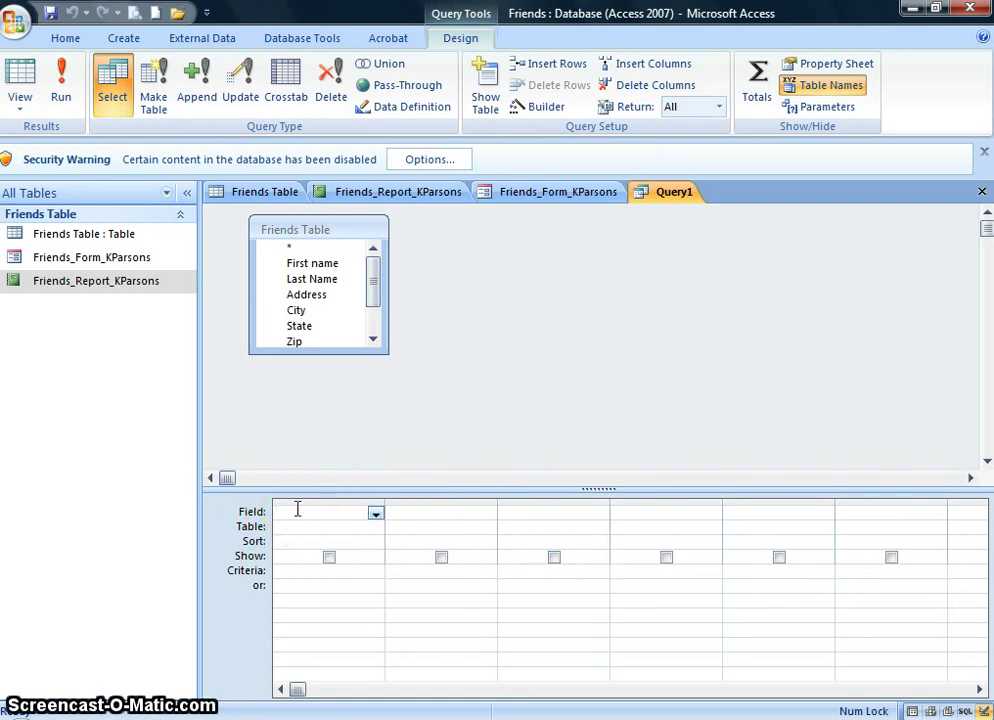
left_click(375, 514)
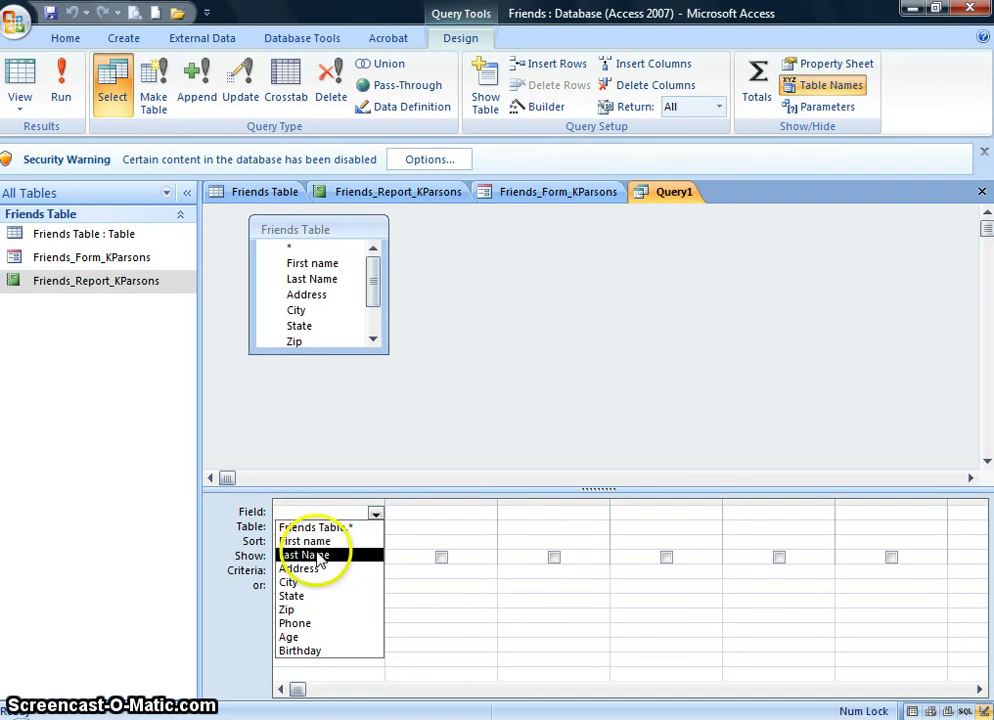
left_click(321, 555)
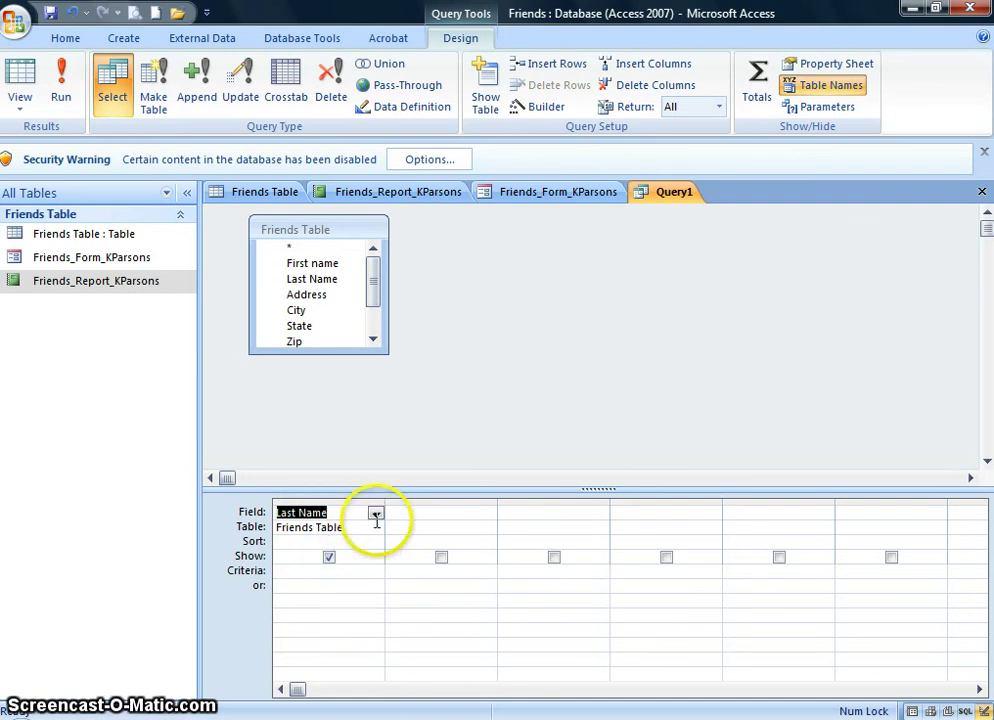
left_click(410, 513)
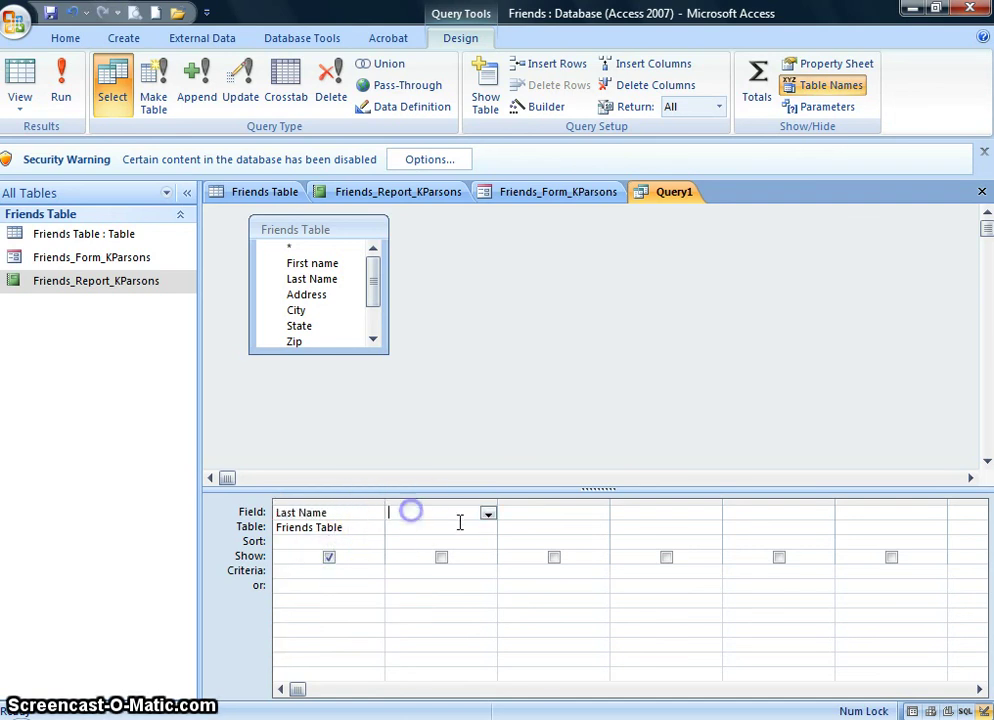
double_click(313, 265)
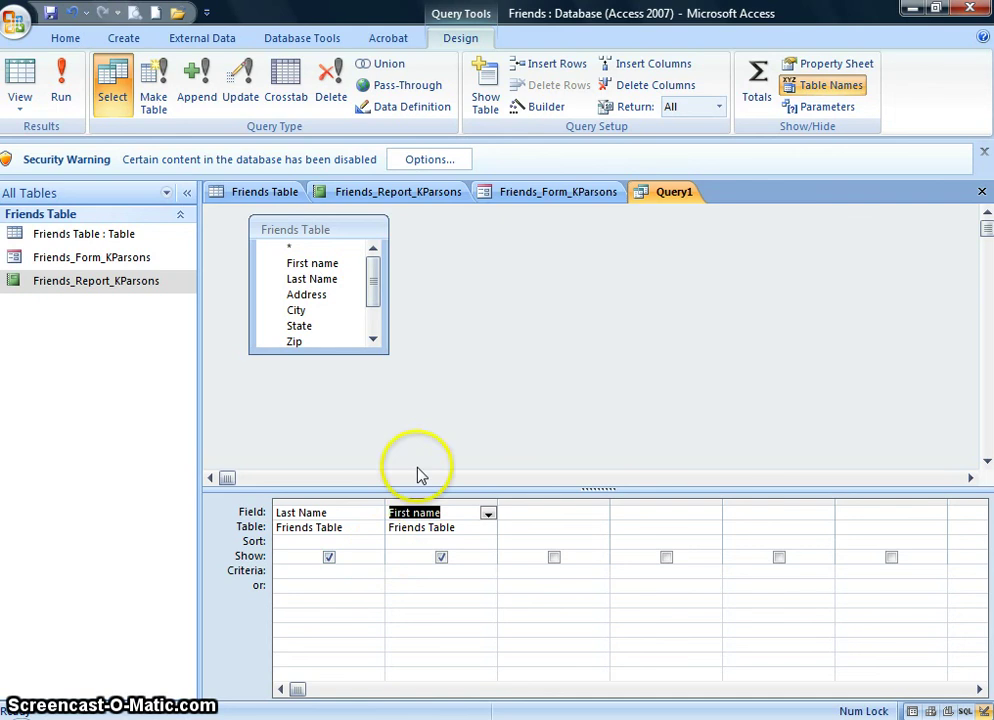
left_click(317, 312)
double_click(317, 312)
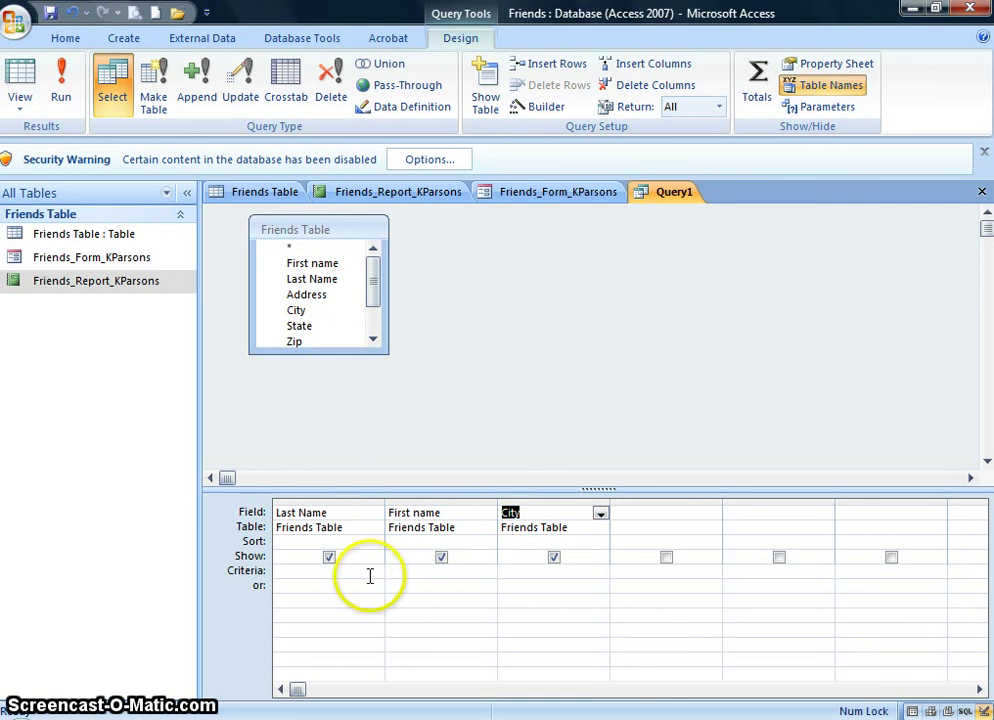
- Set the City criteria to Great Falls and run the query
left_click(515, 571)
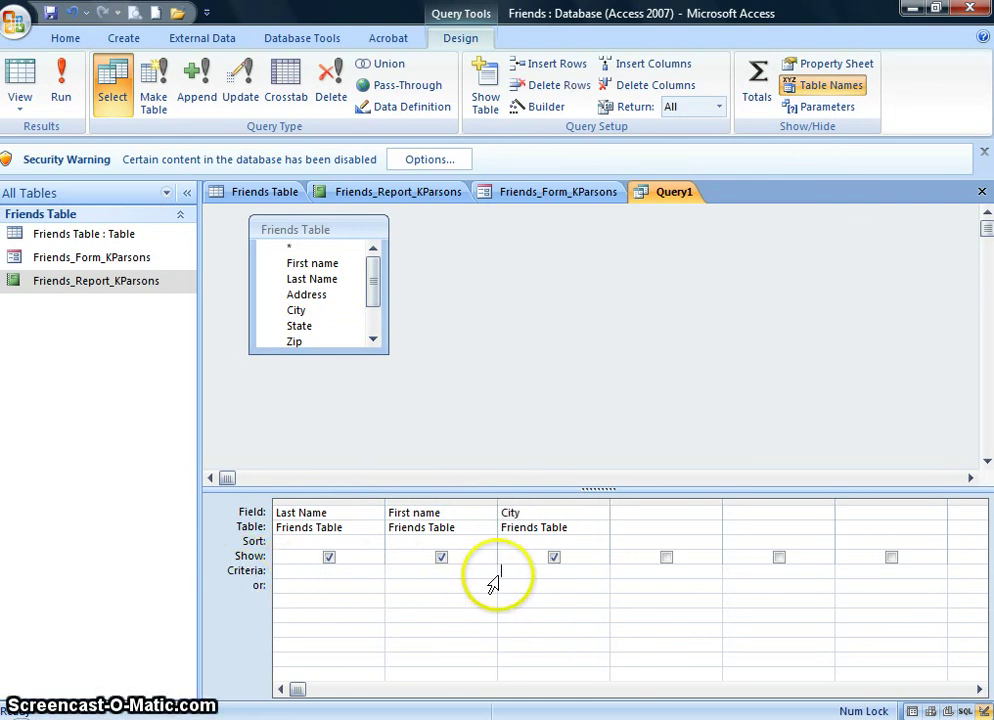
left_click(617, 622)
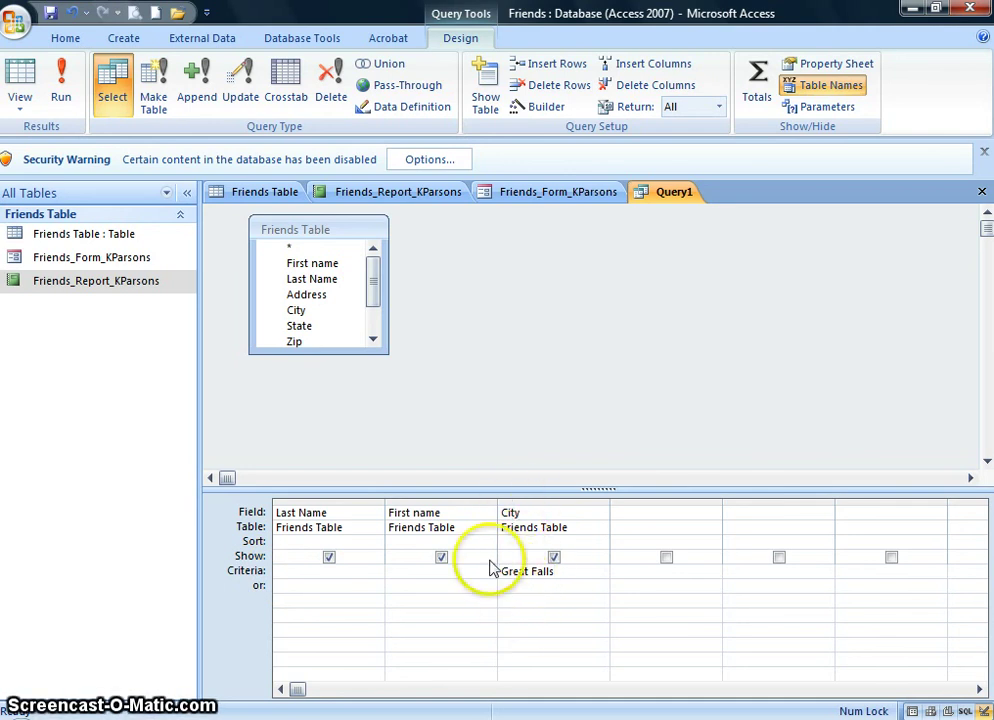
left_click(61, 90)
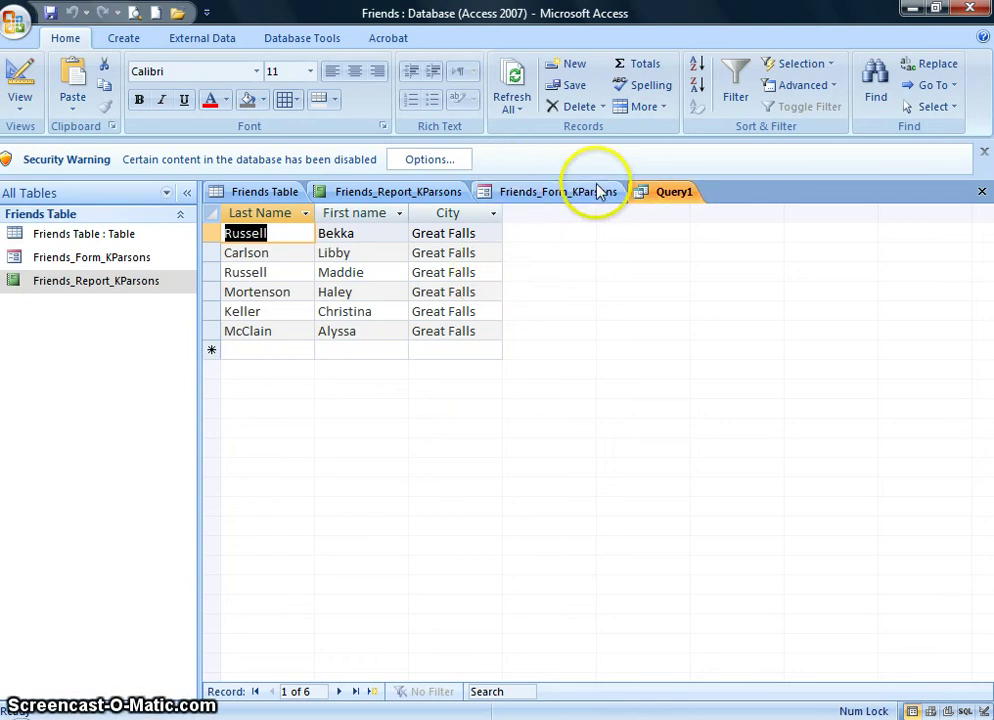
right_click(671, 193)
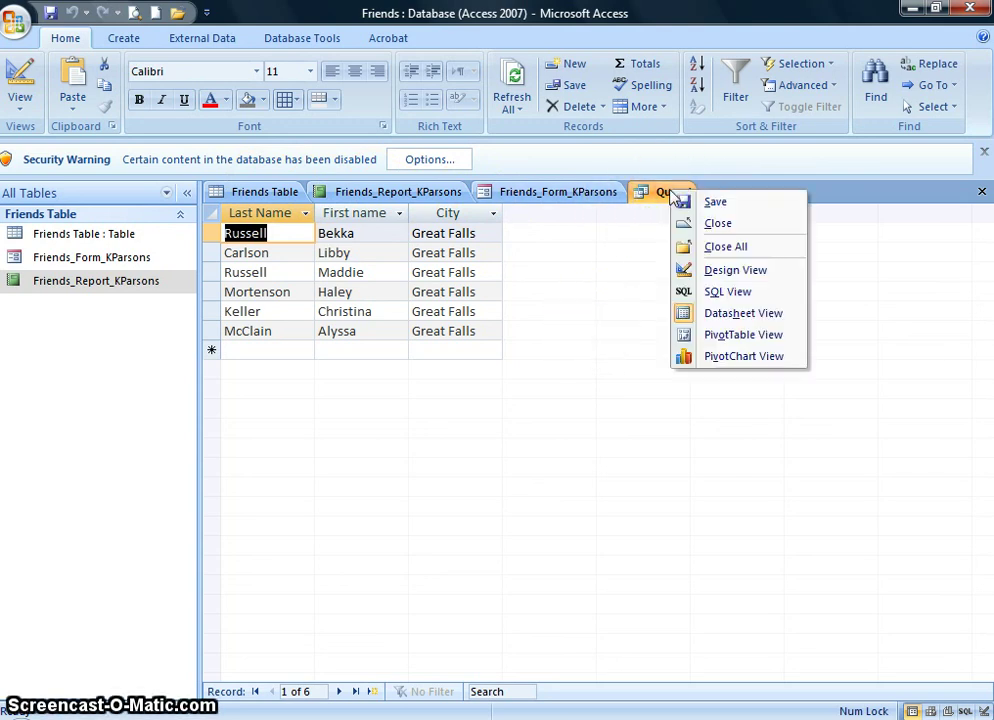
left_click(619, 290)
left_click(659, 191)
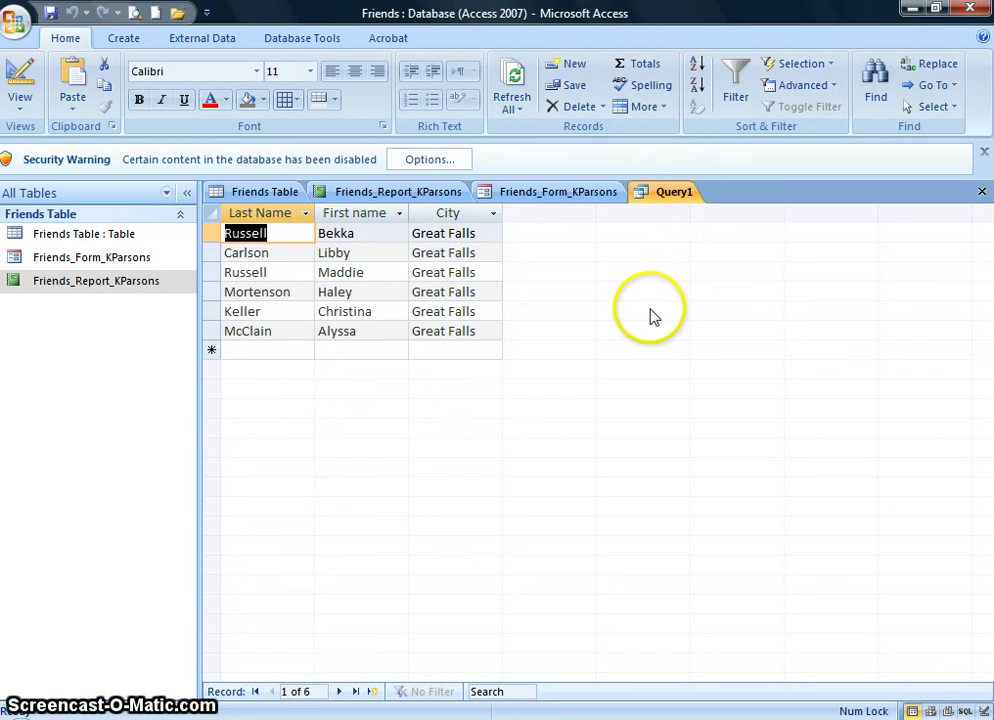
left_click(621, 348)
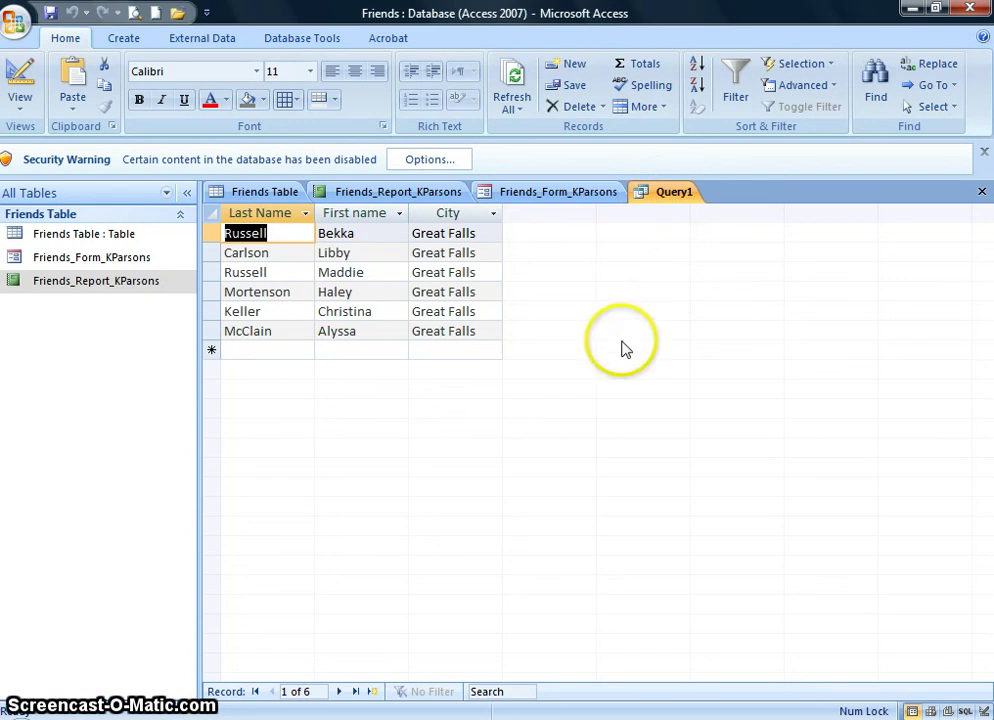